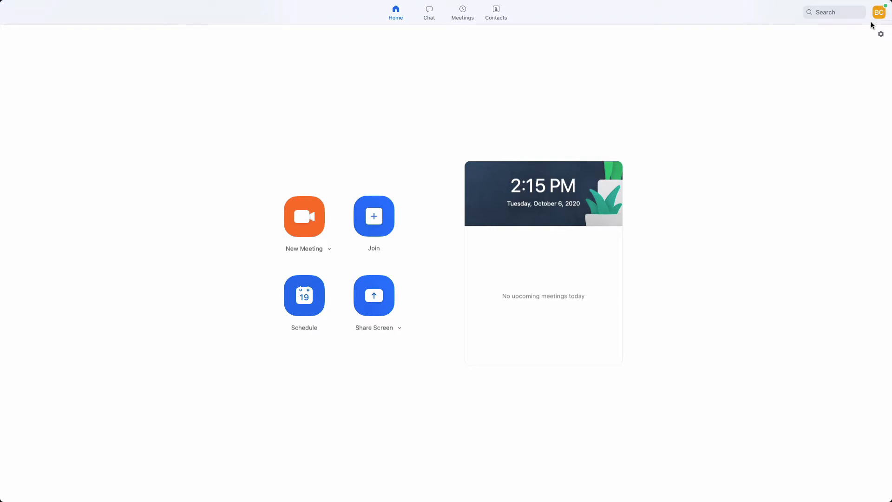
# Check twice whether an update is available for the Zoom client, dismissing each result
pyautogui.click(877, 18)
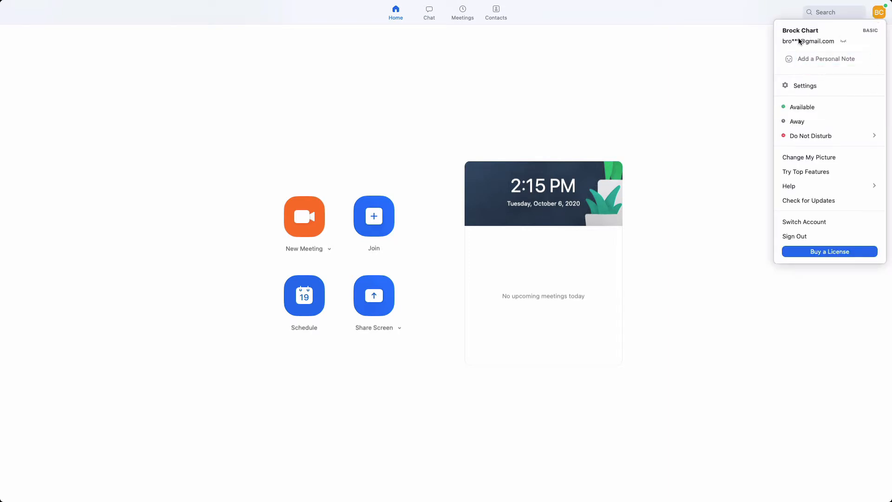
pyautogui.click(809, 204)
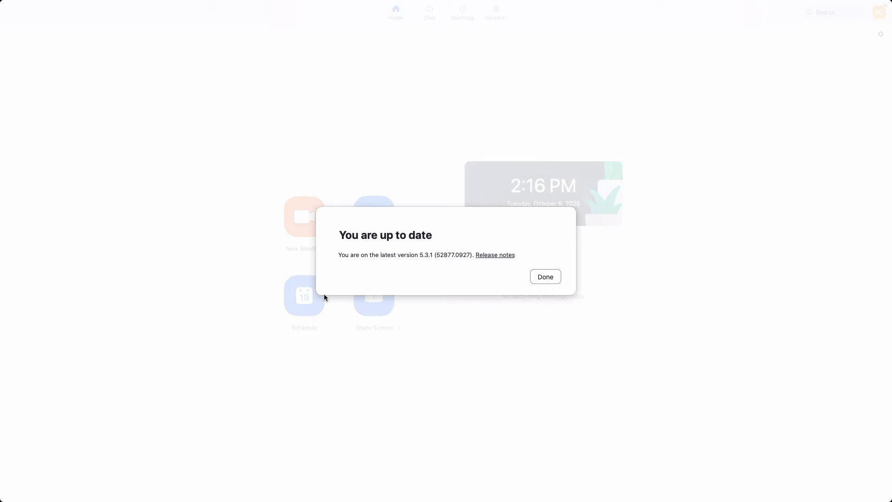
pyautogui.click(549, 277)
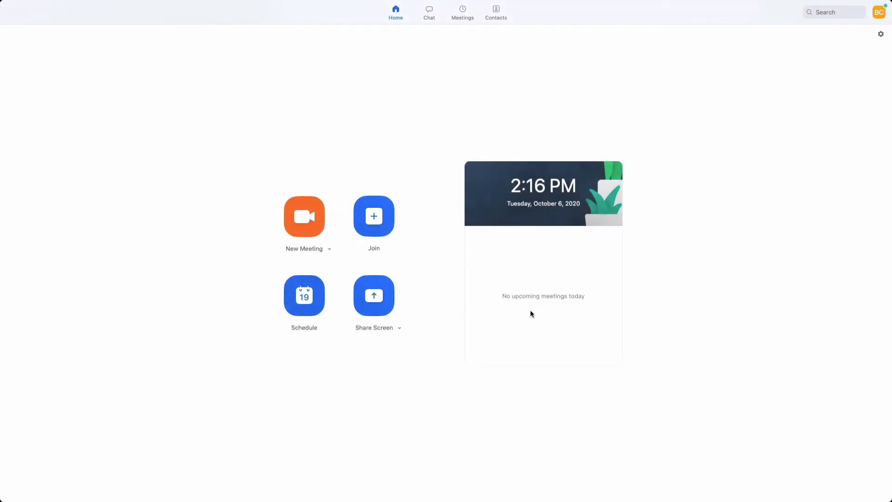
pyautogui.click(879, 17)
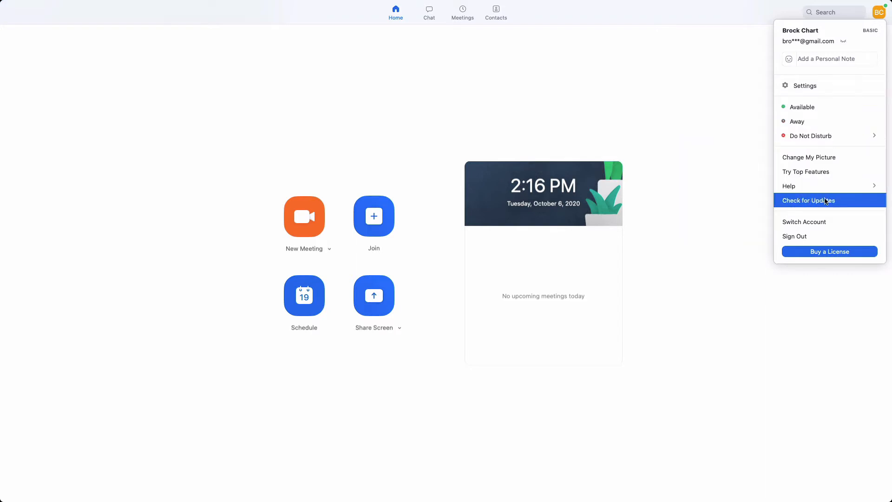
pyautogui.click(805, 200)
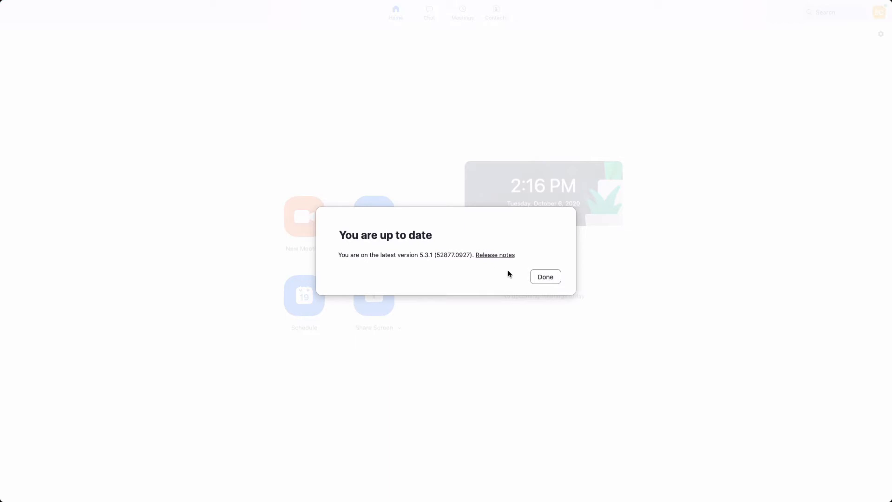
pyautogui.click(544, 276)
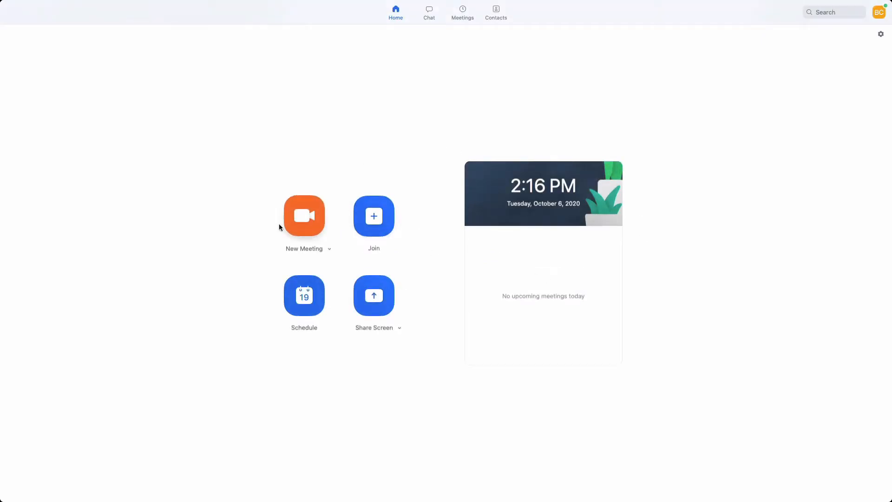
# Start a new meeting and open its audio settings to look through the available options
pyautogui.click(317, 223)
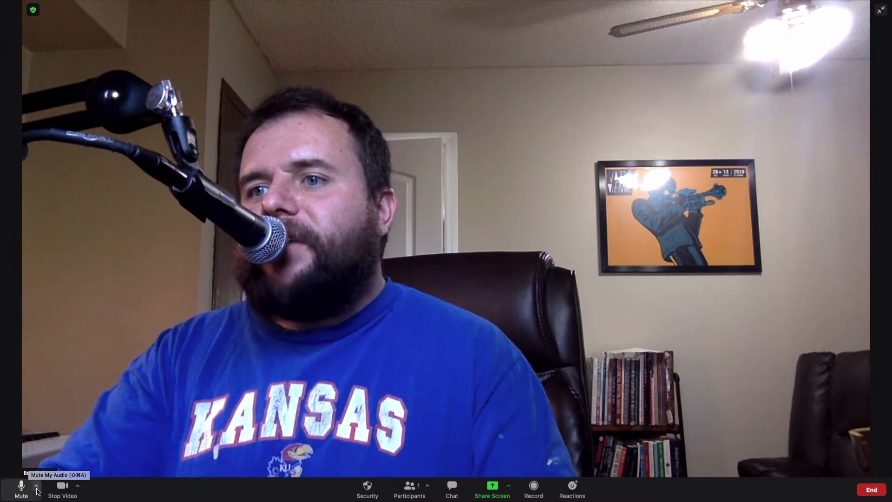
pyautogui.click(37, 487)
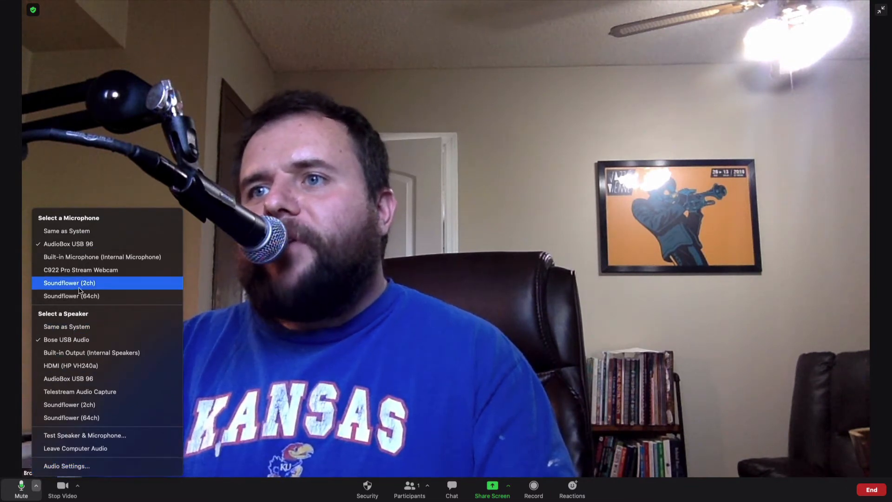
pyautogui.click(85, 467)
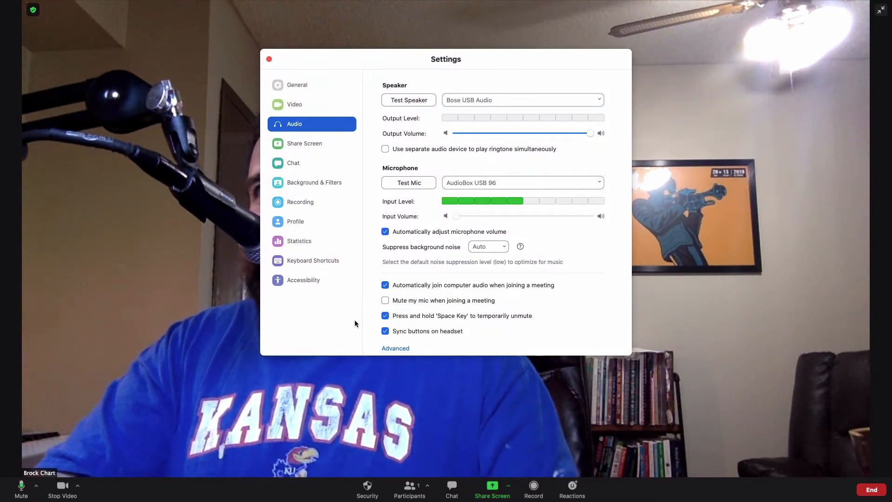
pyautogui.scroll(-1, 531, 274)
pyautogui.scroll(-2, 532, 274)
pyautogui.scroll(3, 532, 275)
pyautogui.scroll(-1, 529, 275)
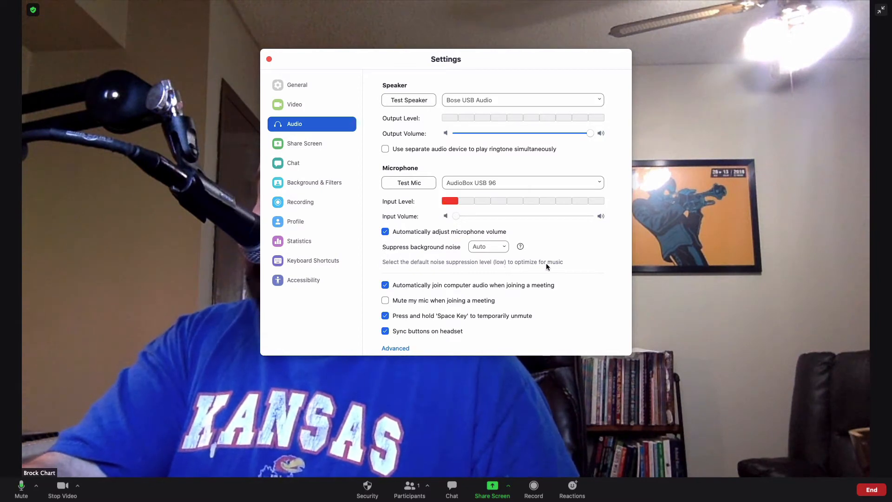
# Set background noise suppression to Low to optimize the microphone for music
pyautogui.click(486, 250)
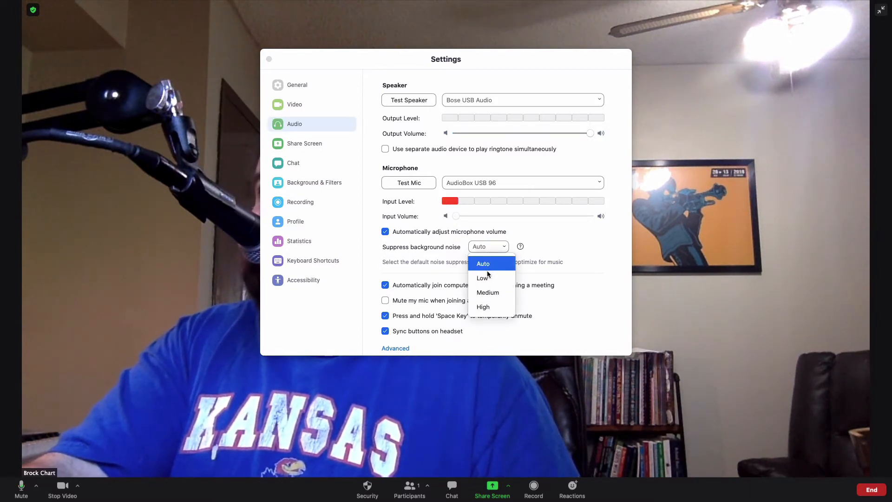
pyautogui.click(487, 278)
pyautogui.click(488, 246)
pyautogui.click(486, 263)
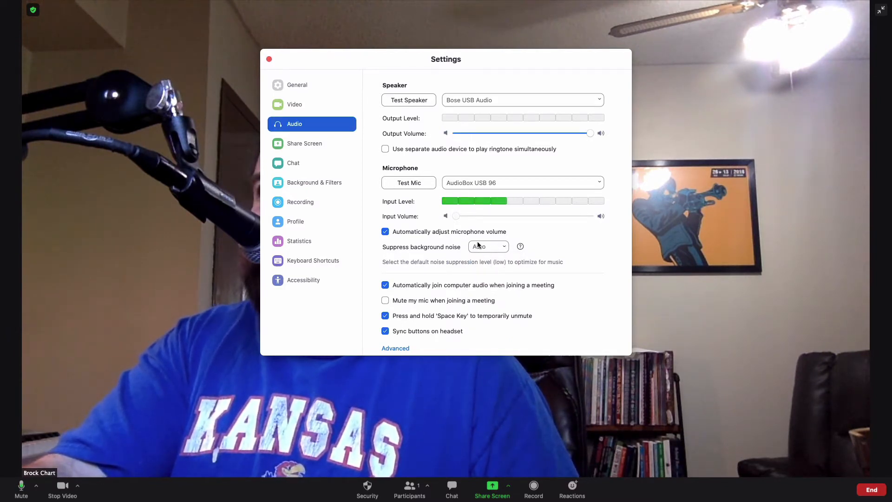
pyautogui.click(502, 248)
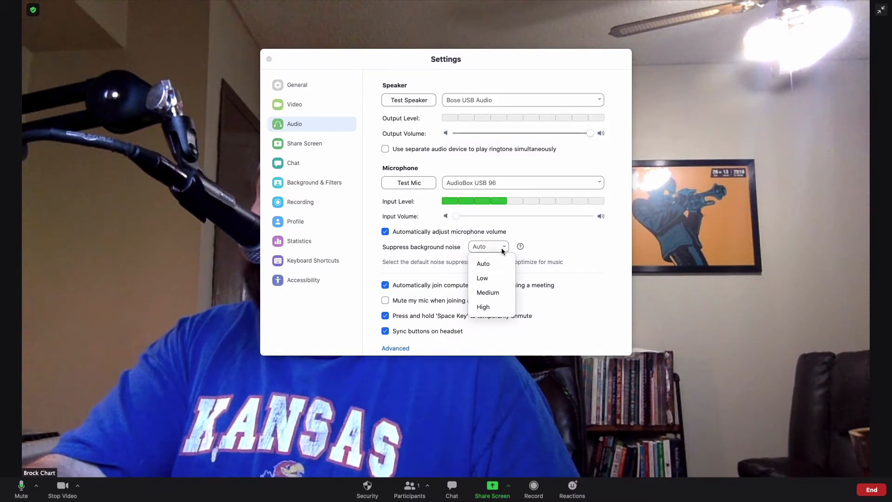
pyautogui.click(485, 278)
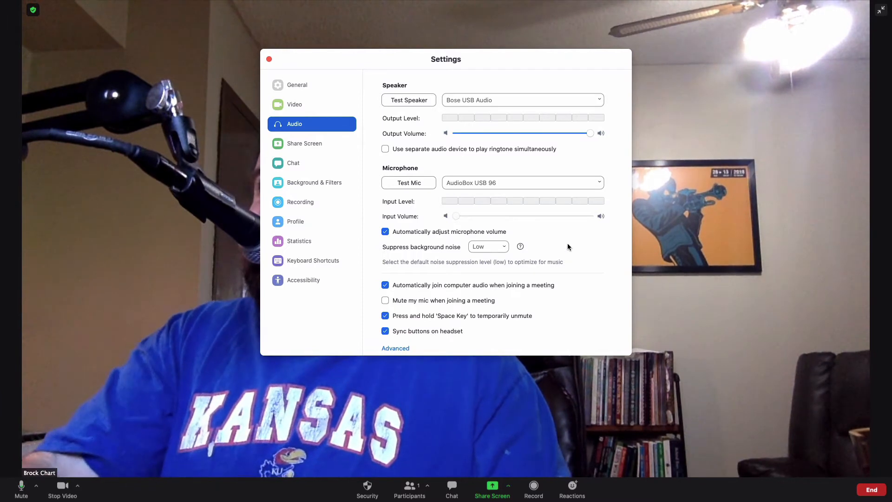
pyautogui.click(520, 246)
pyautogui.click(556, 249)
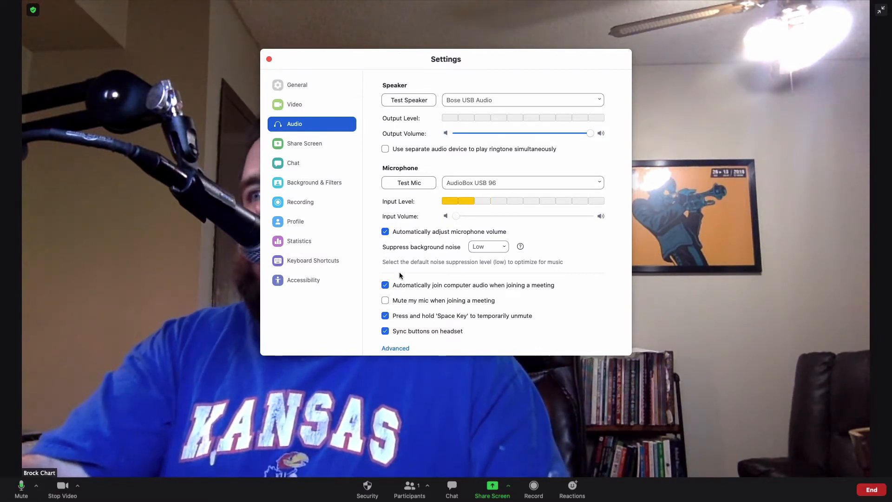
# Enable the in-meeting "Enable Original Sound" option and high fidelity music mode in the advanced audio settings, and close the settings
pyautogui.click(394, 348)
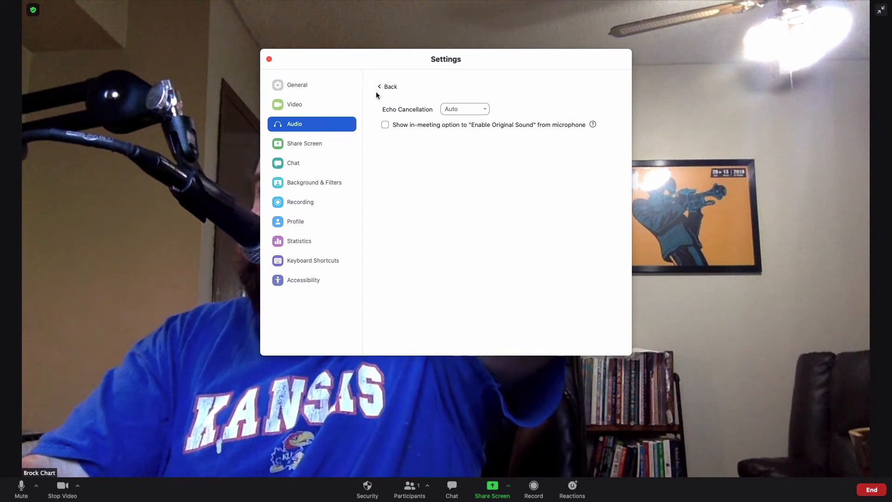
pyautogui.moveTo(498, 135)
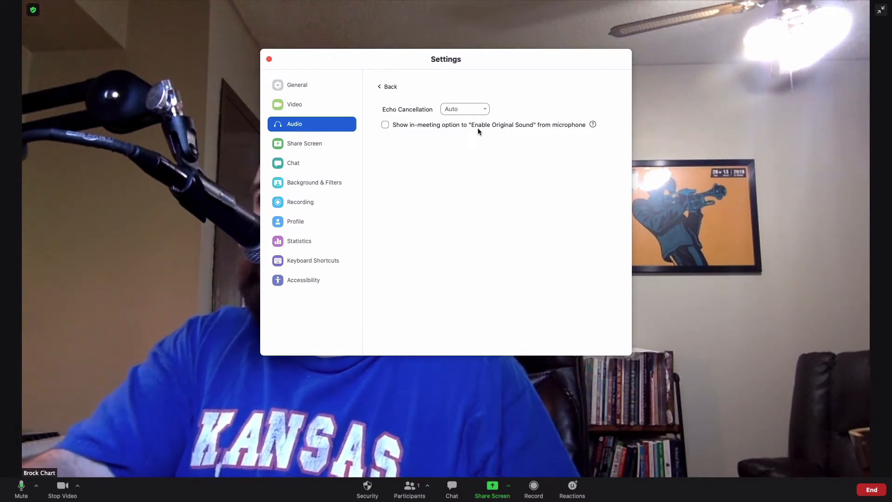
pyautogui.click(385, 125)
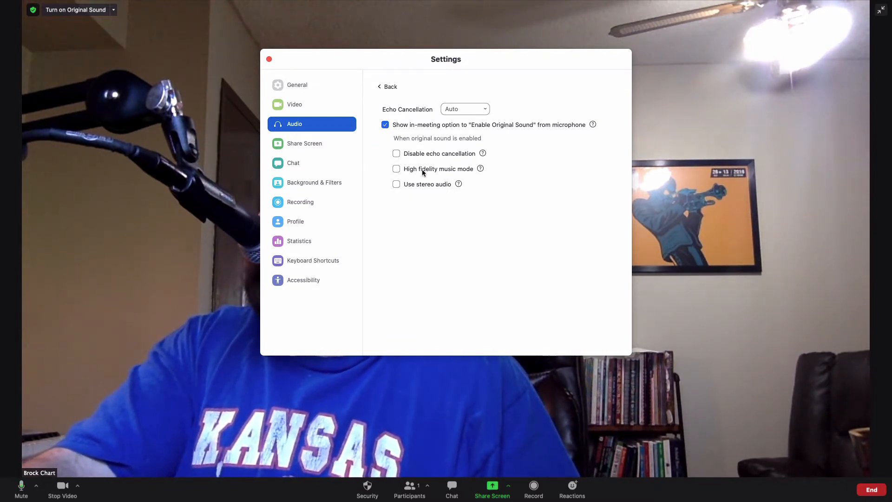
pyautogui.click(396, 169)
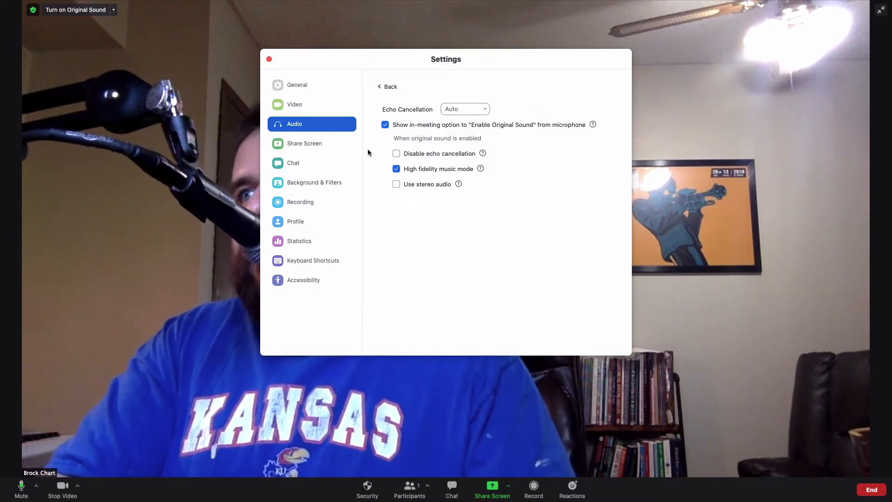
pyautogui.moveTo(480, 169)
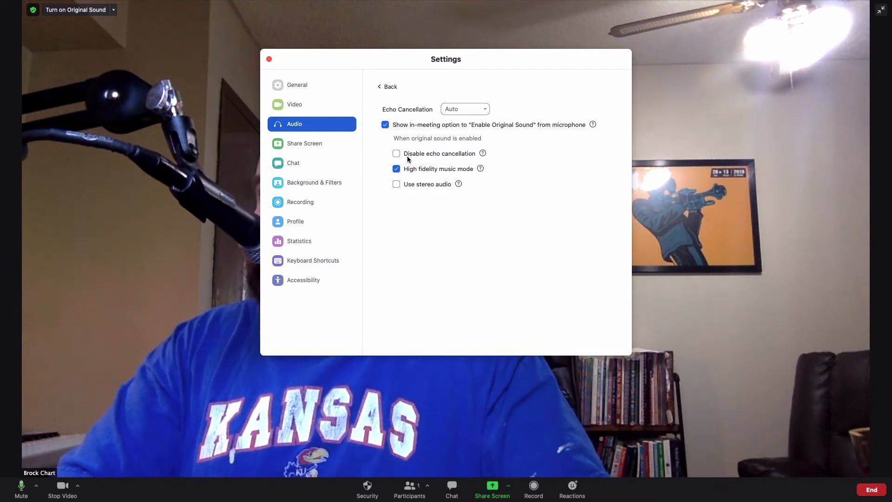
pyautogui.click(379, 87)
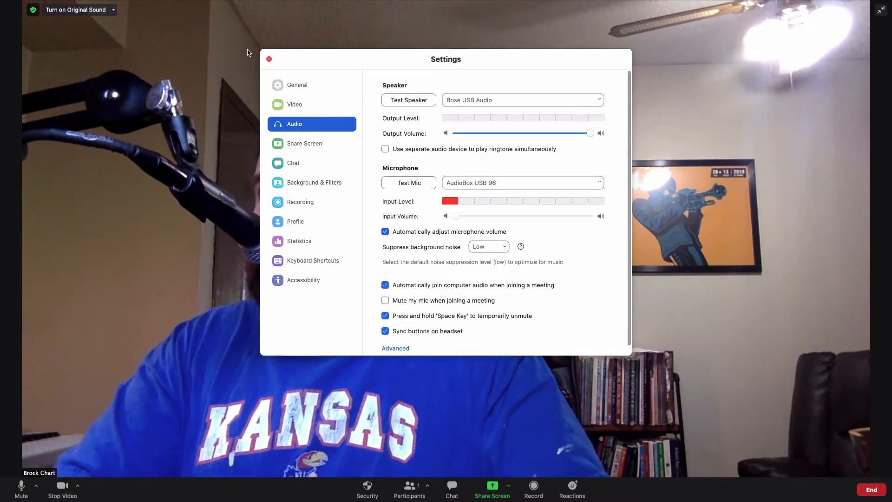
pyautogui.click(269, 59)
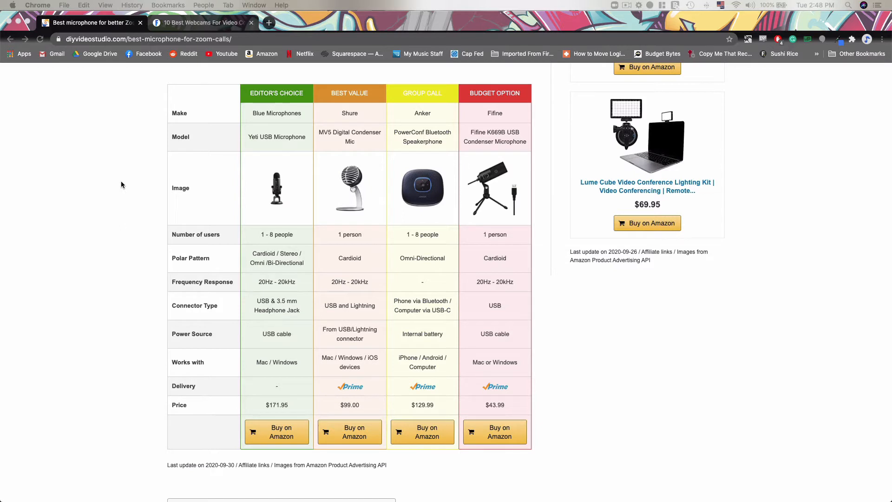
# Examine the microphone buyers guide for Zoom calls, including its table comparing makes, models, connector types and prices
pyautogui.click(133, 194)
pyautogui.scroll(-1, 135, 199)
pyautogui.scroll(1, 135, 199)
pyautogui.scroll(-1, 134, 199)
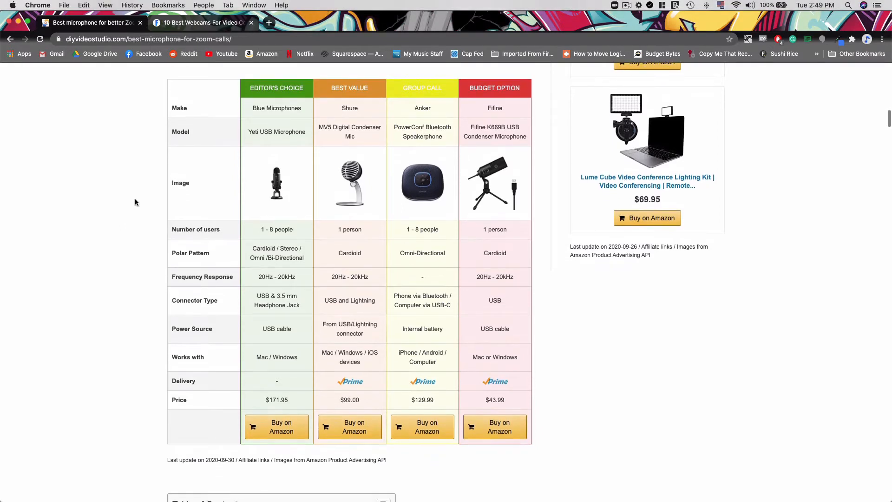
pyautogui.scroll(15, 135, 198)
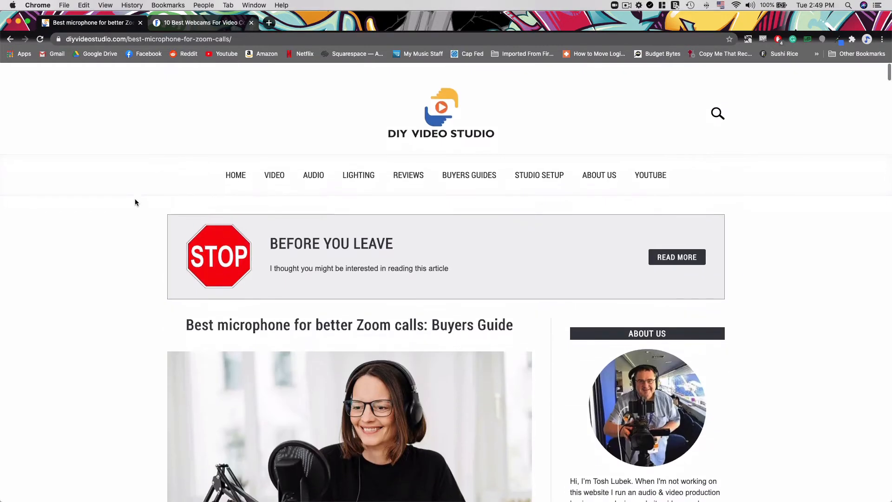
pyautogui.scroll(-1, 135, 203)
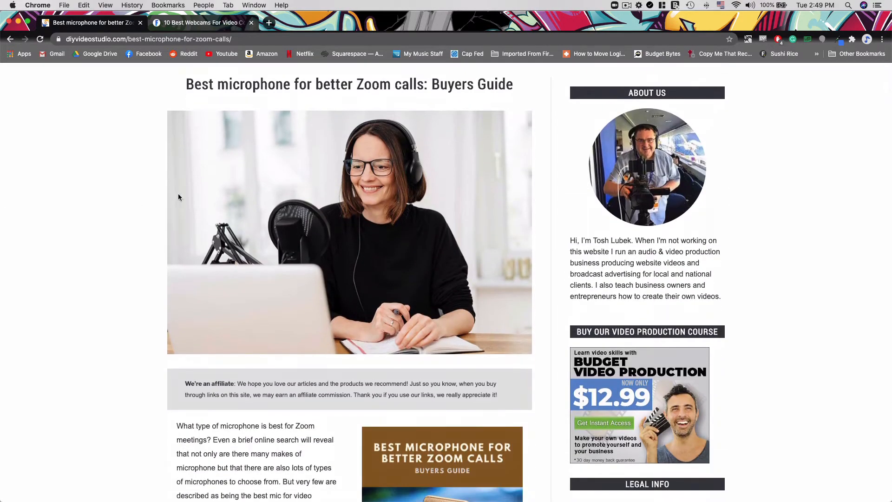
pyautogui.scroll(-20, 115, 235)
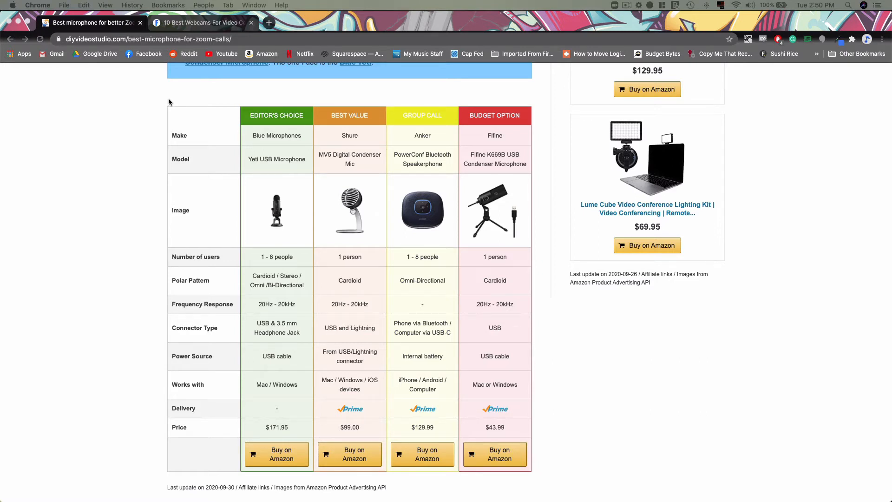
pyautogui.scroll(-1, 149, 112)
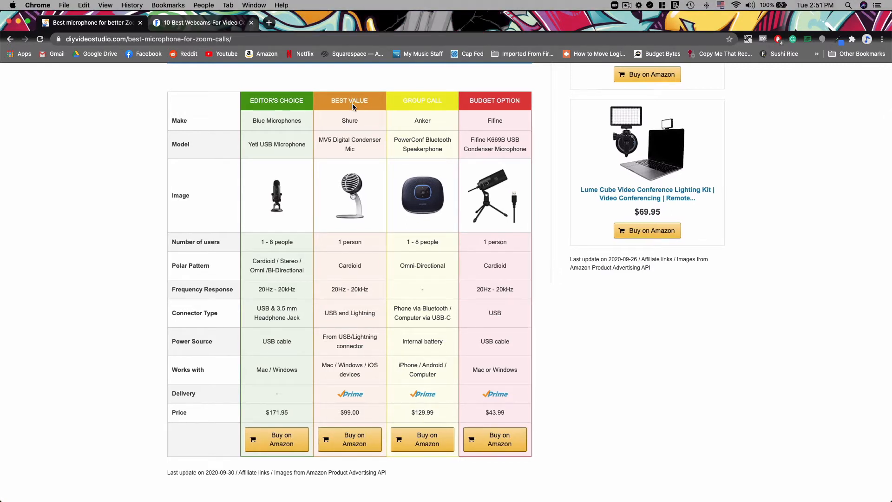
pyautogui.hscroll(-1, 352, 107)
pyautogui.scroll(-1, 352, 106)
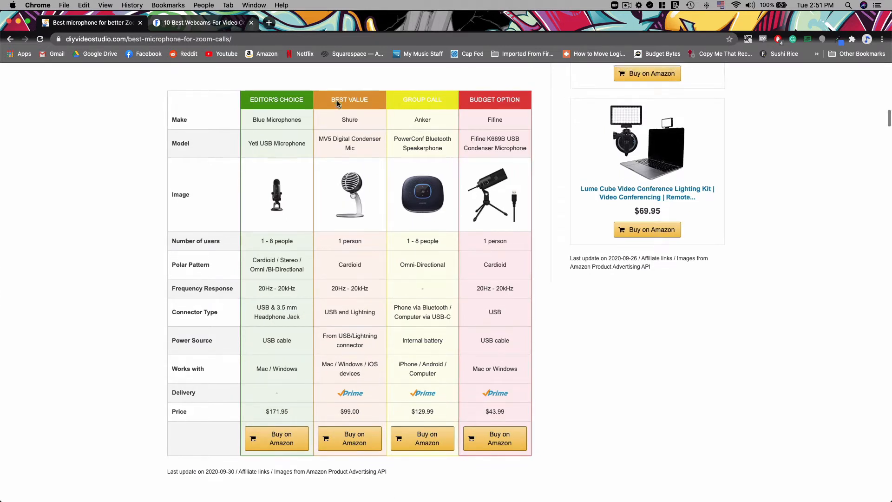
pyautogui.scroll(1, 338, 103)
# Switch to Zoom, start a new meeting and view its microphone and speaker choices before returning to the Chrome buyers guide
pyautogui.press('super+Tab')
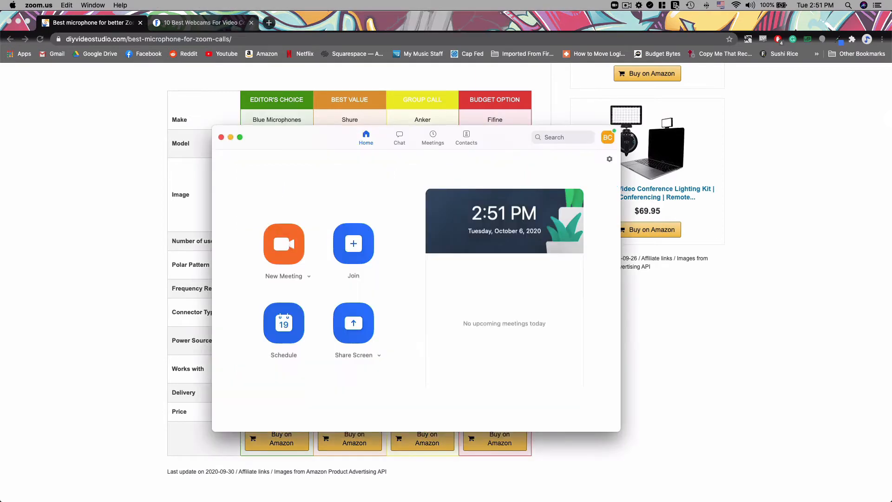
pyautogui.click(284, 243)
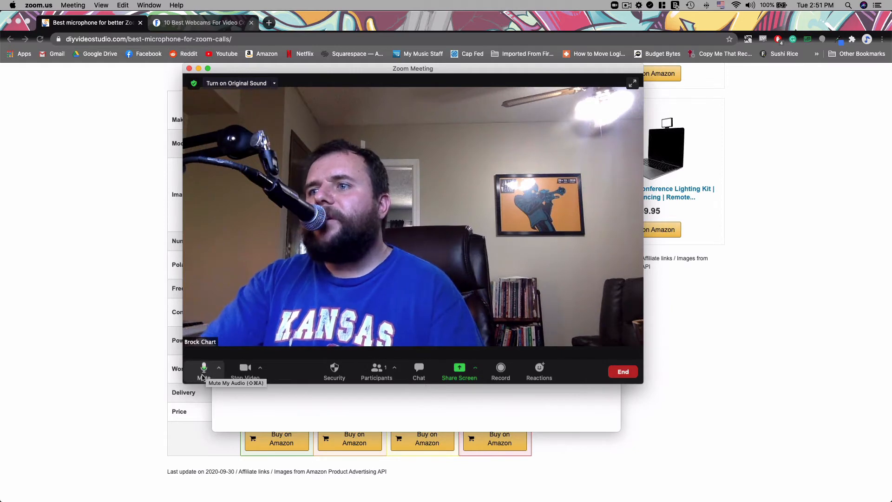
pyautogui.click(220, 369)
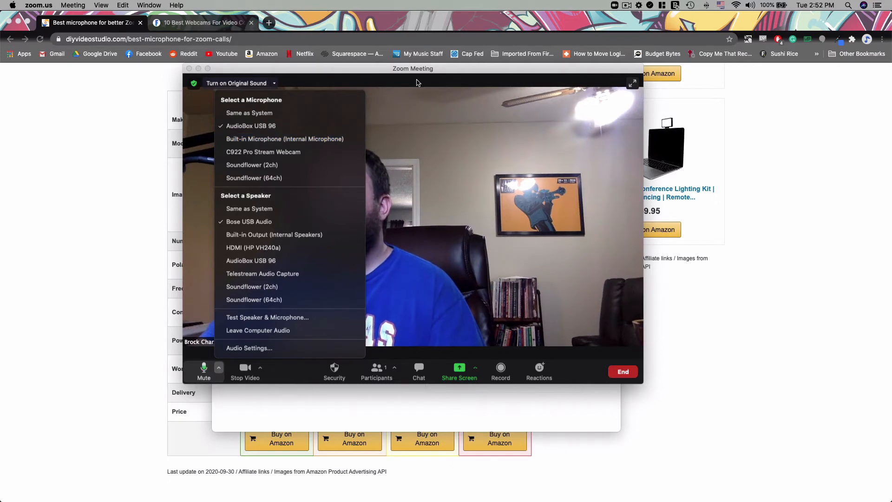
pyautogui.click(111, 148)
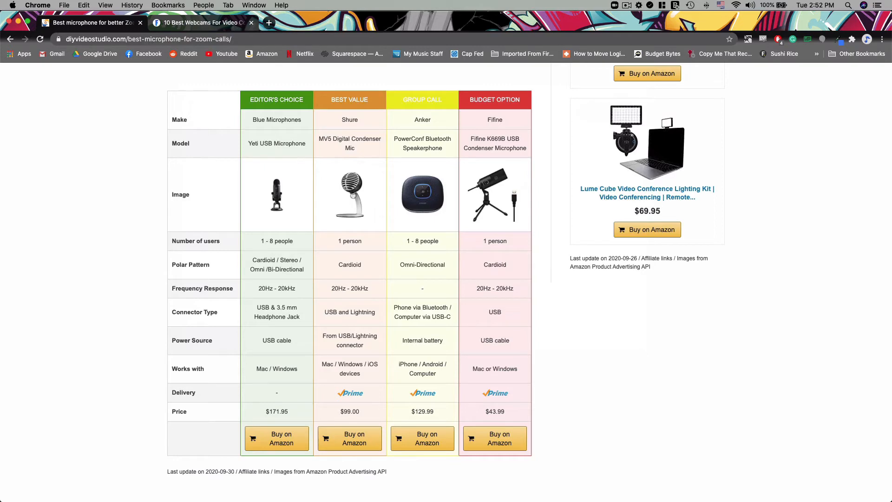
# Switch back to the Zoom meeting, review the selectable microphones and return to the microphone comparison table in Chrome
pyautogui.press('super+Tab')
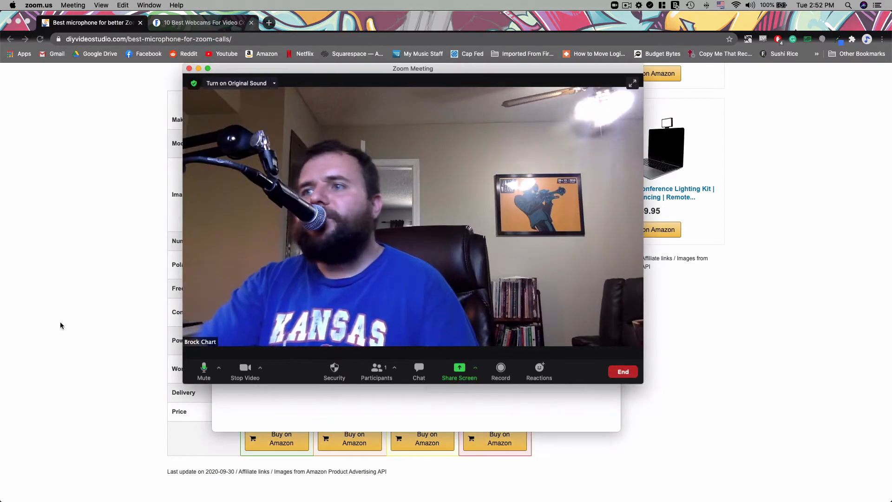
pyautogui.click(219, 370)
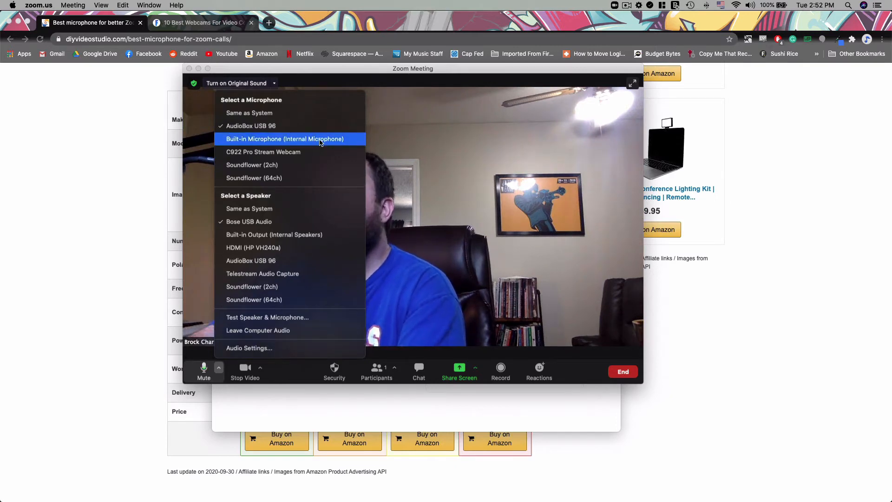
pyautogui.click(366, 71)
pyautogui.click(112, 227)
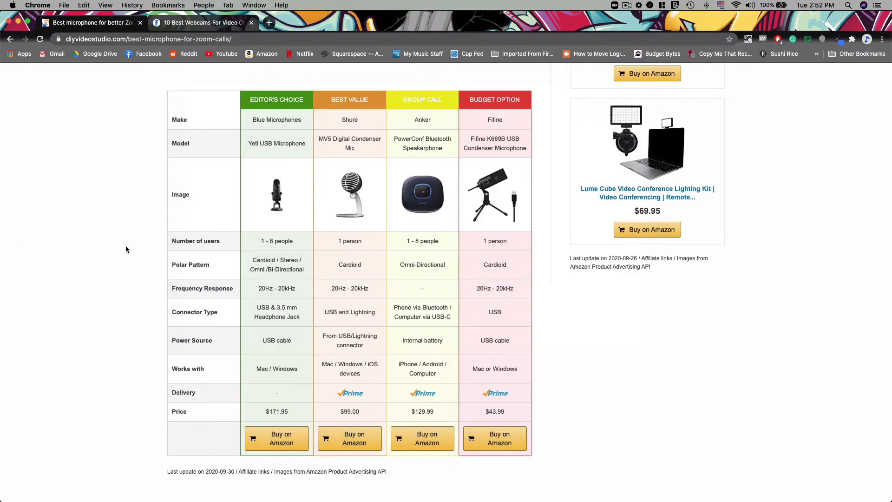
# Examine the guide to the 10 best webcams for video conferencing, including its Logitech C920S and Logitech C922x Pro entries
pyautogui.click(204, 25)
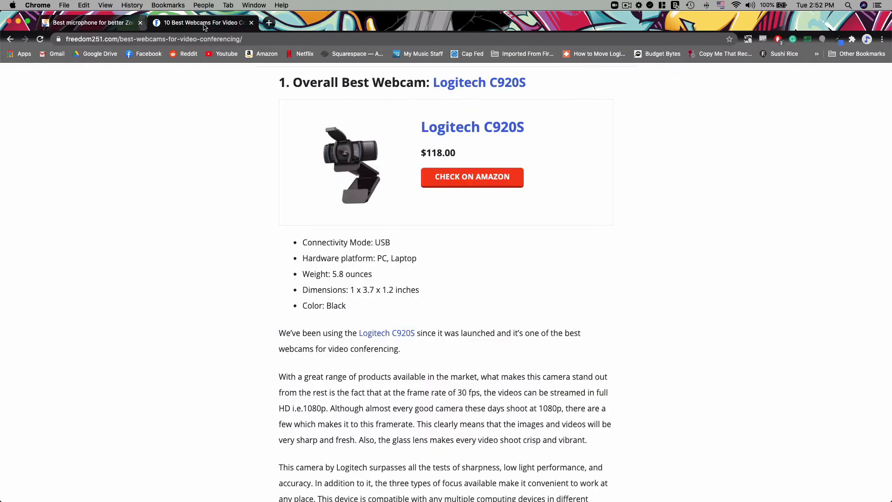
pyautogui.scroll(-1, 152, 163)
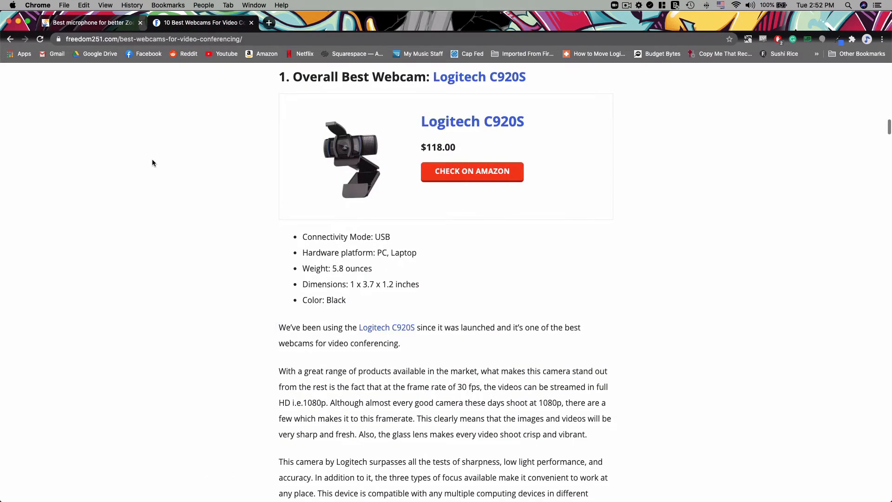
pyautogui.scroll(-1, 145, 164)
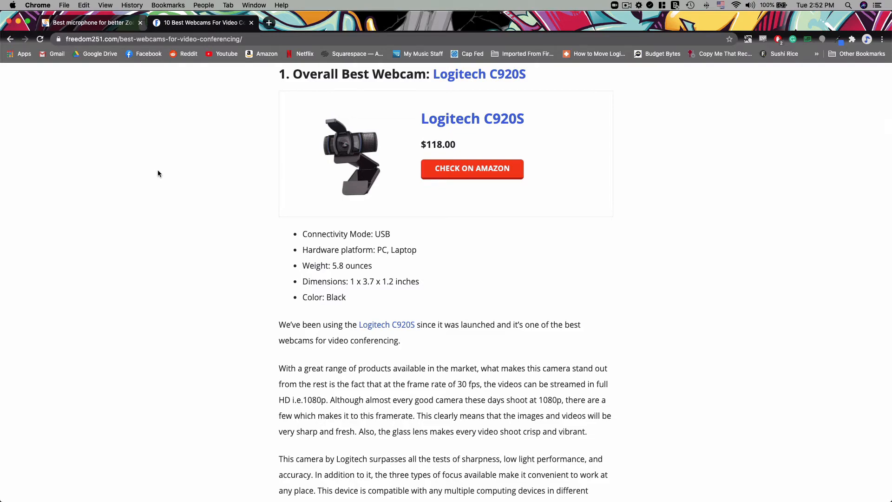
pyautogui.scroll(-20, 494, 227)
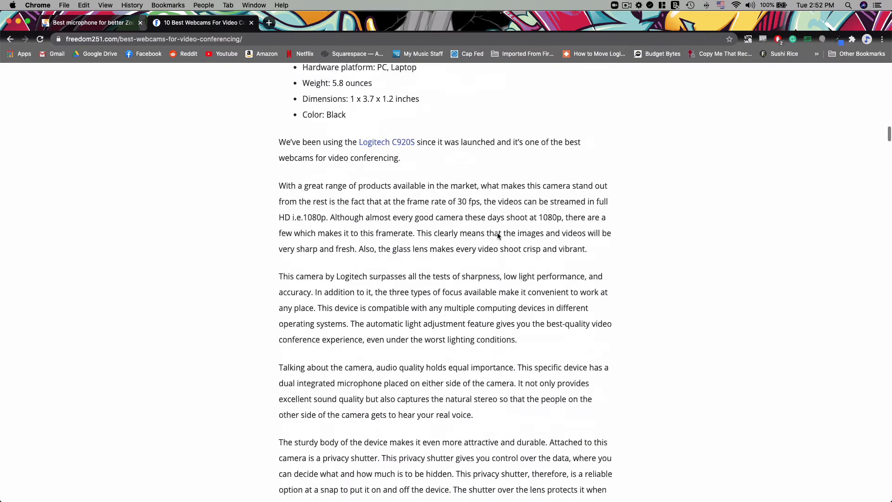
pyautogui.scroll(7, 497, 232)
pyautogui.scroll(-20, 497, 233)
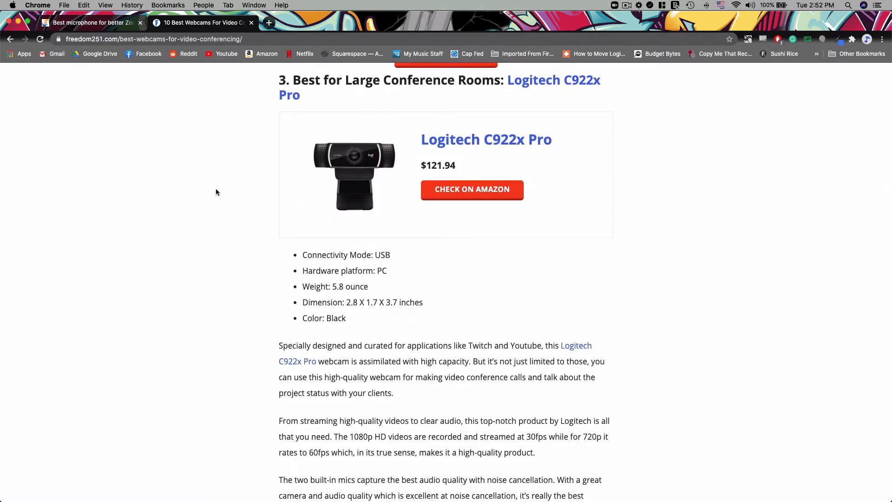
pyautogui.scroll(15, 216, 189)
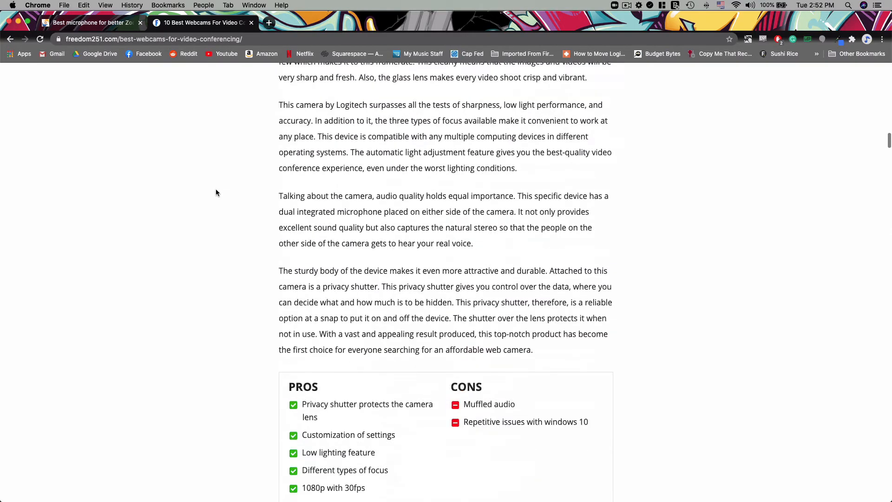
pyautogui.scroll(4, 215, 193)
pyautogui.scroll(-3, 215, 192)
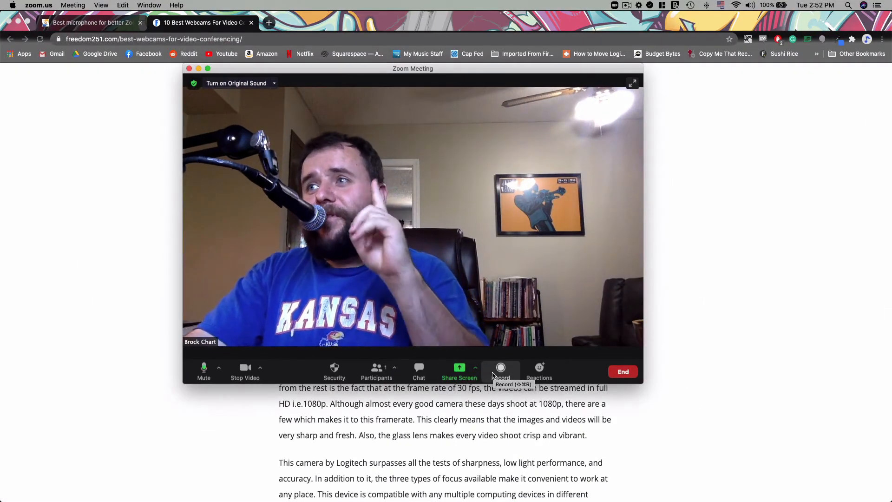
# Switch to the Zoom meeting and start sharing content from a 2nd camera
pyautogui.click(458, 370)
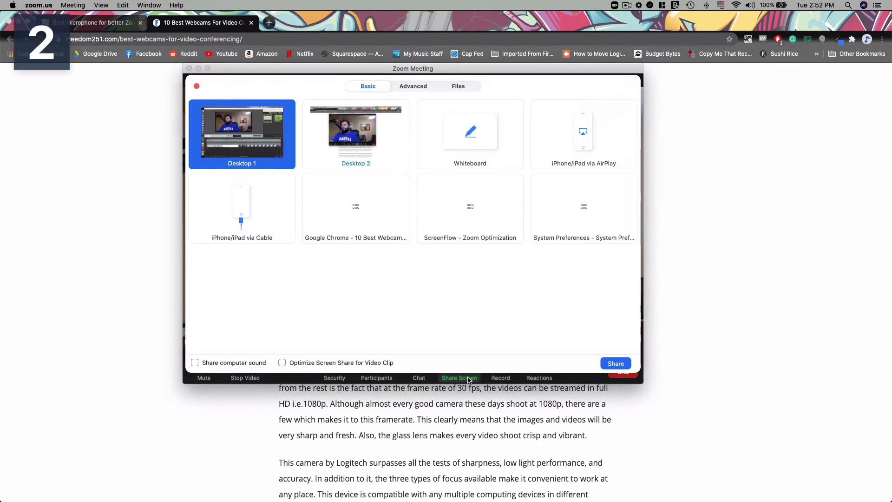
pyautogui.click(404, 86)
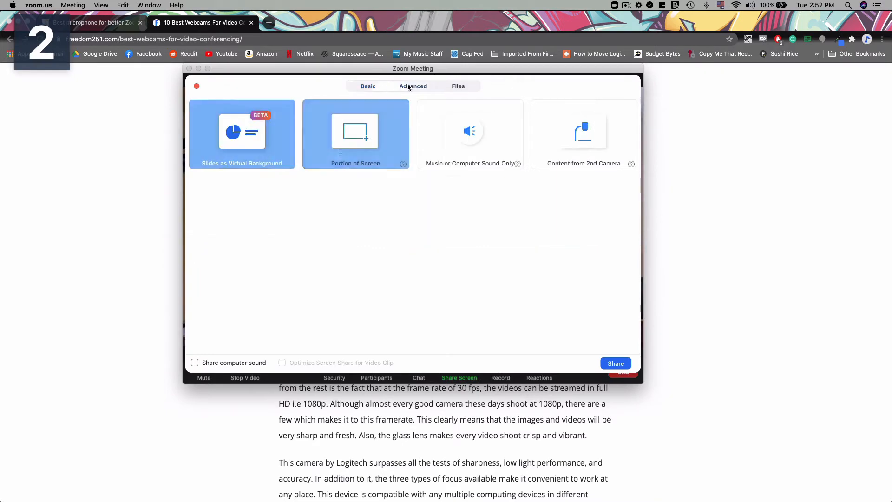
pyautogui.doubleClick(582, 132)
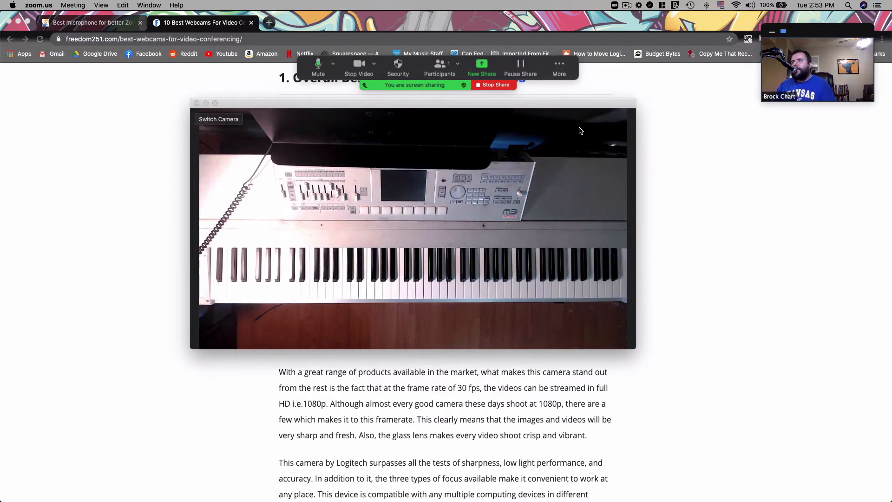
# Glance at the webcam guide in Chrome, then return to Zoom's shared camera window and switch it to the other camera
pyautogui.click(110, 157)
pyautogui.scroll(2, 186, 259)
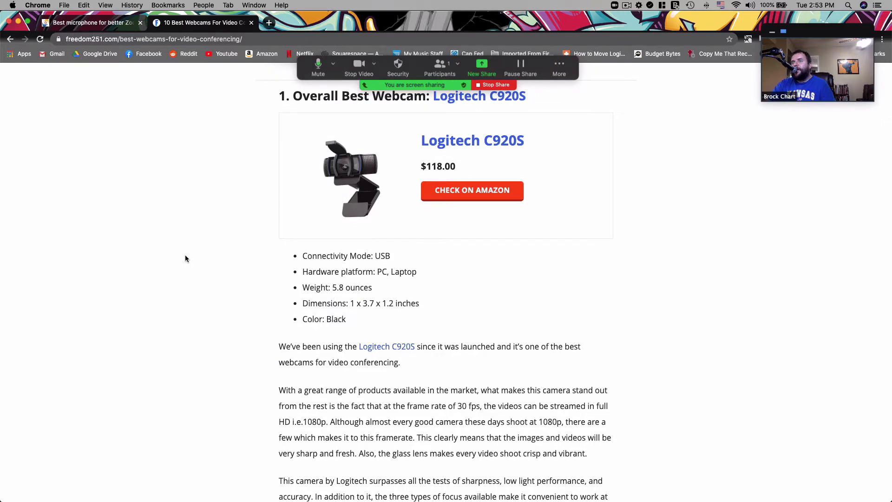
pyautogui.press('super+Tab')
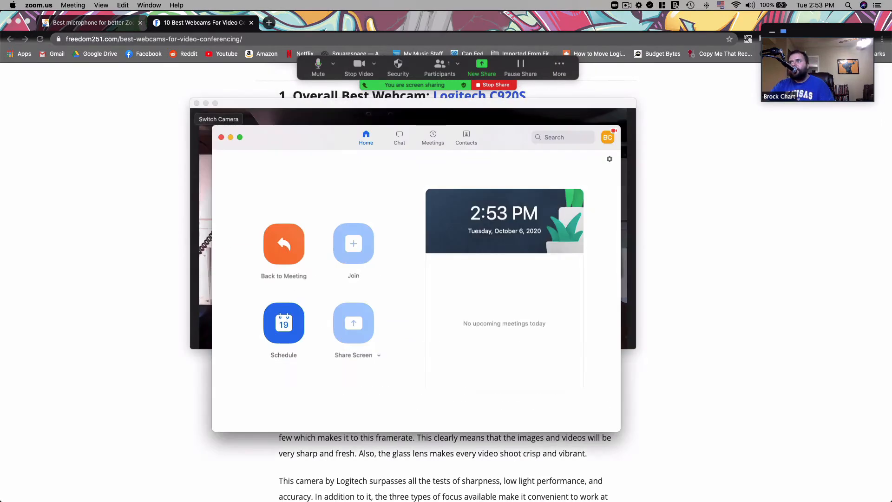
pyautogui.click(481, 108)
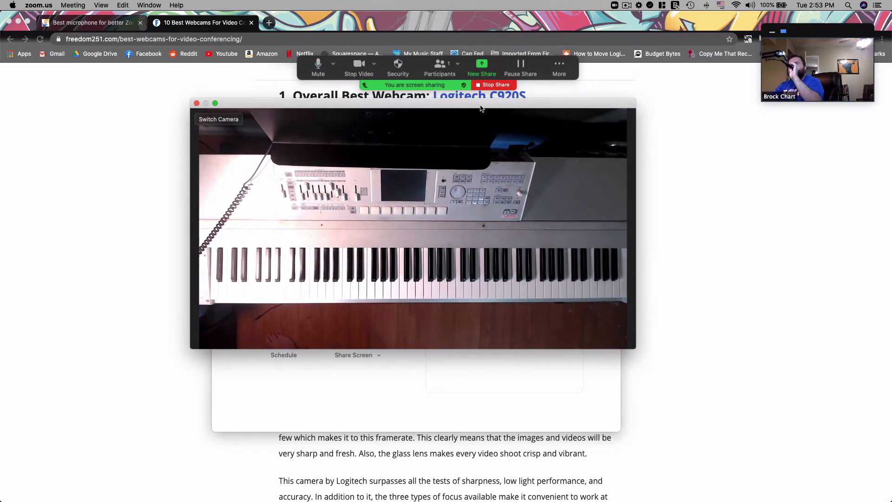
pyautogui.click(218, 119)
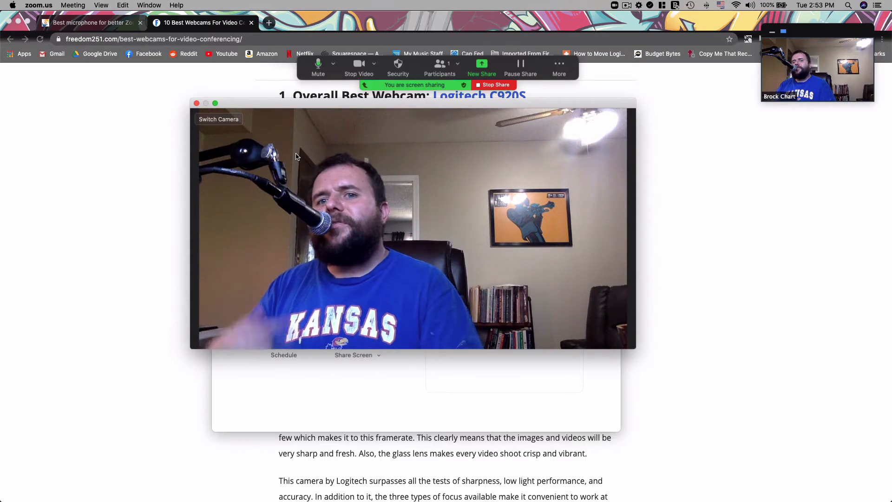
# Return to the webcam guide in Chrome and examine the Logitech C270 entry, its specifications, and its pros and cons
pyautogui.click(153, 189)
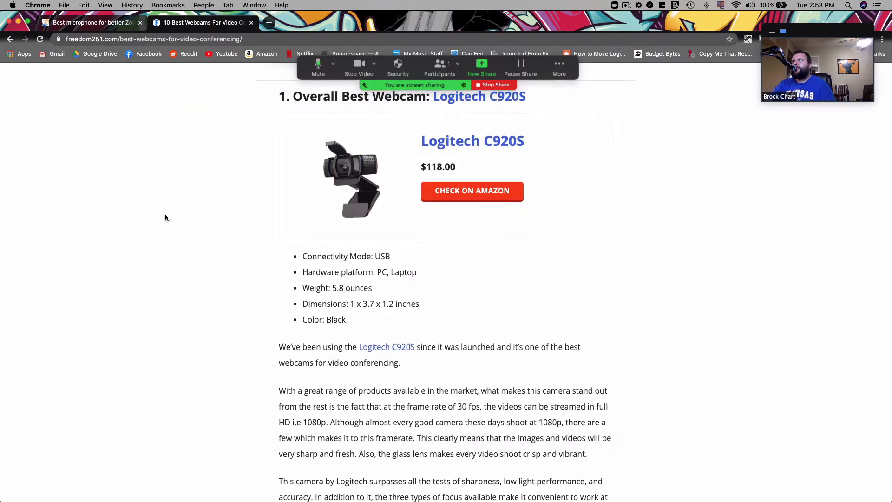
pyautogui.scroll(-7, 167, 221)
pyautogui.scroll(-15, 167, 220)
pyautogui.scroll(-20, 167, 224)
pyautogui.scroll(-4, 168, 224)
pyautogui.scroll(2, 167, 224)
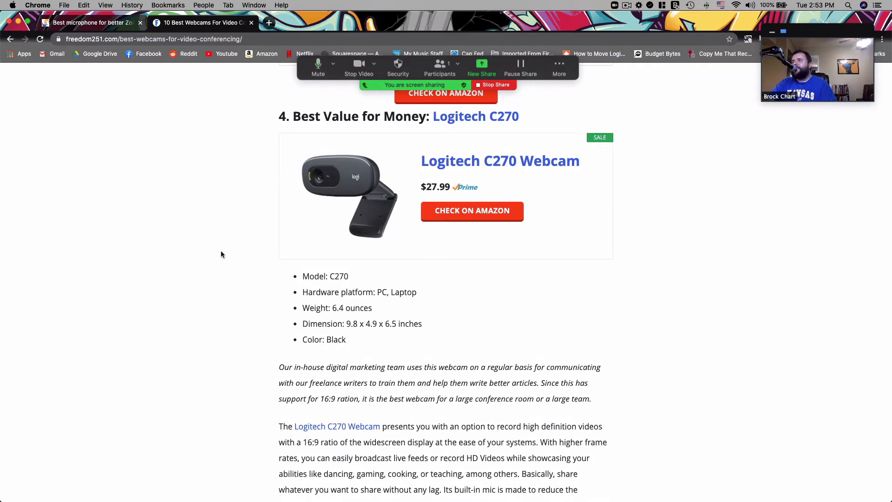
pyautogui.scroll(-2, 215, 267)
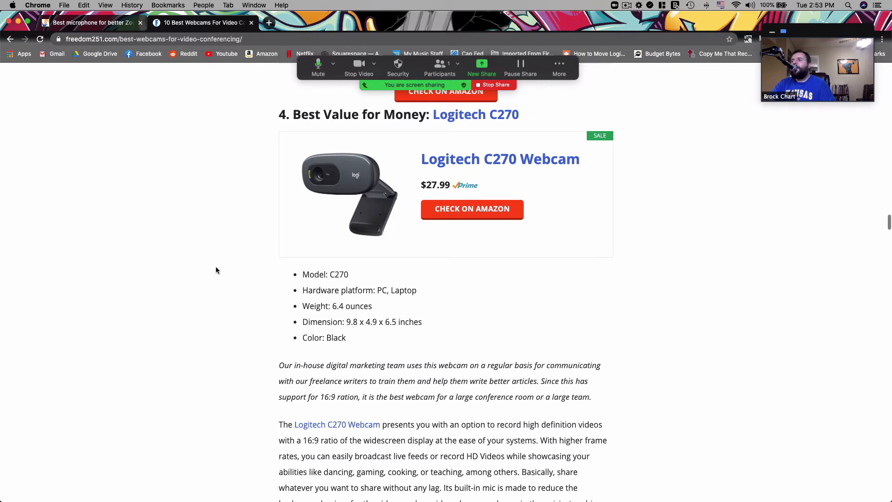
pyautogui.scroll(-2, 216, 270)
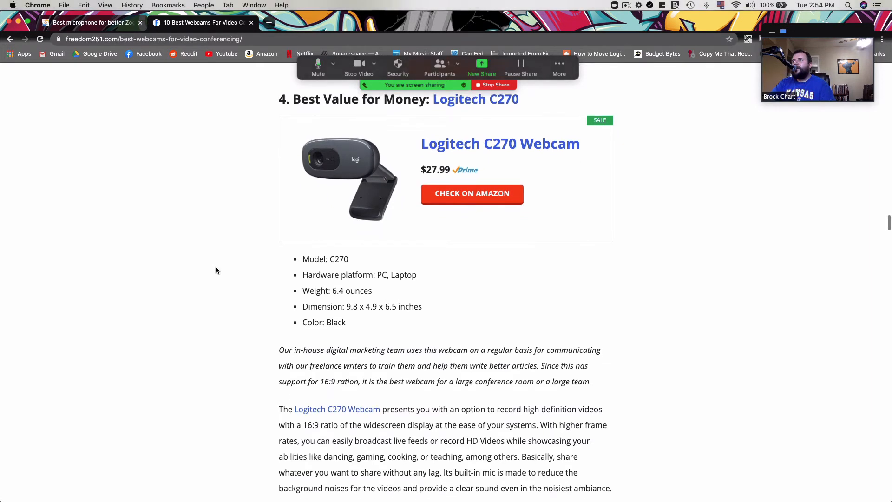
pyautogui.scroll(1, 216, 269)
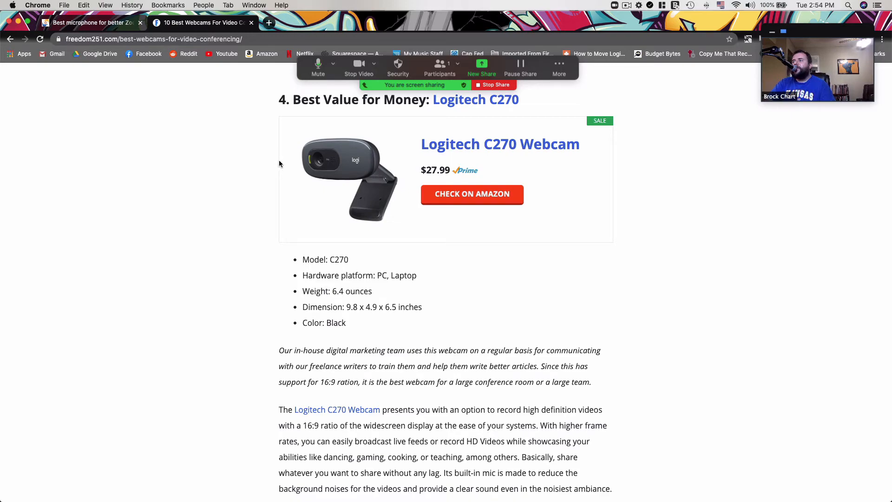
pyautogui.scroll(-15, 113, 280)
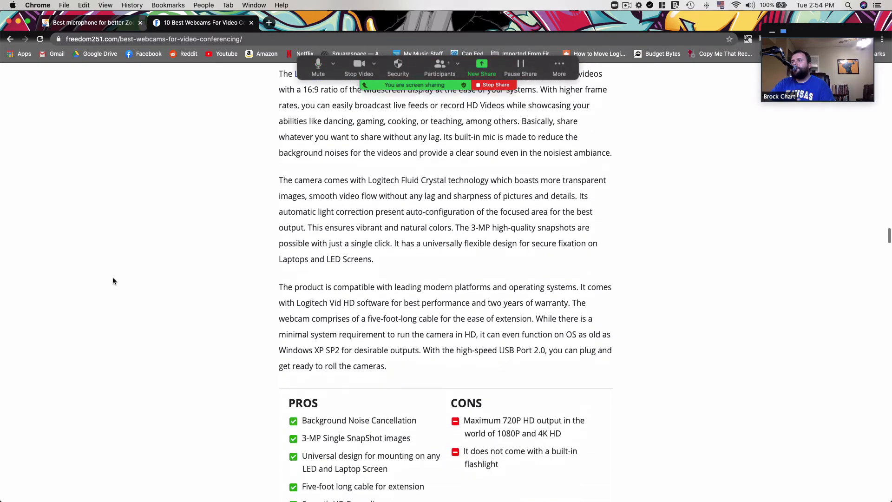
pyautogui.scroll(15, 114, 280)
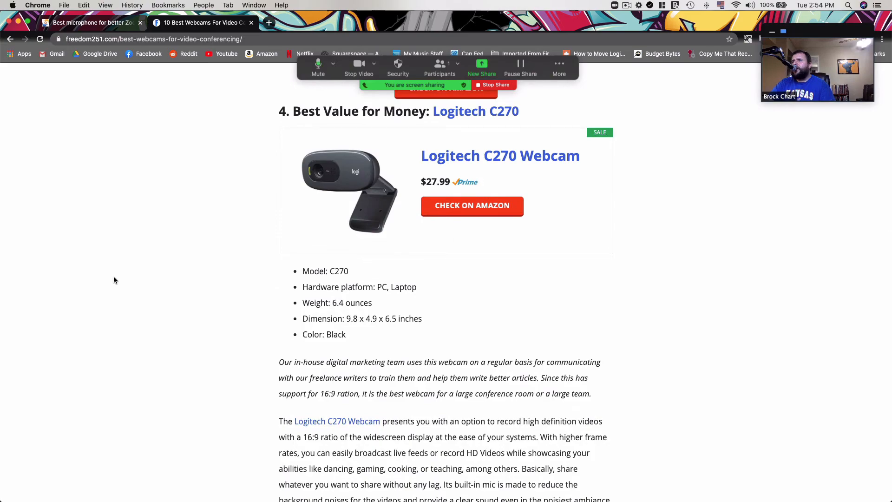
# Go back to the Logitech C920S entry in the webcam guide and review its specifications and description
pyautogui.scroll(20, 114, 279)
pyautogui.scroll(15, 113, 279)
pyautogui.scroll(-8, 114, 279)
pyautogui.scroll(-5, 114, 280)
pyautogui.scroll(7, 114, 281)
pyautogui.scroll(-15, 114, 280)
pyautogui.scroll(-2, 114, 281)
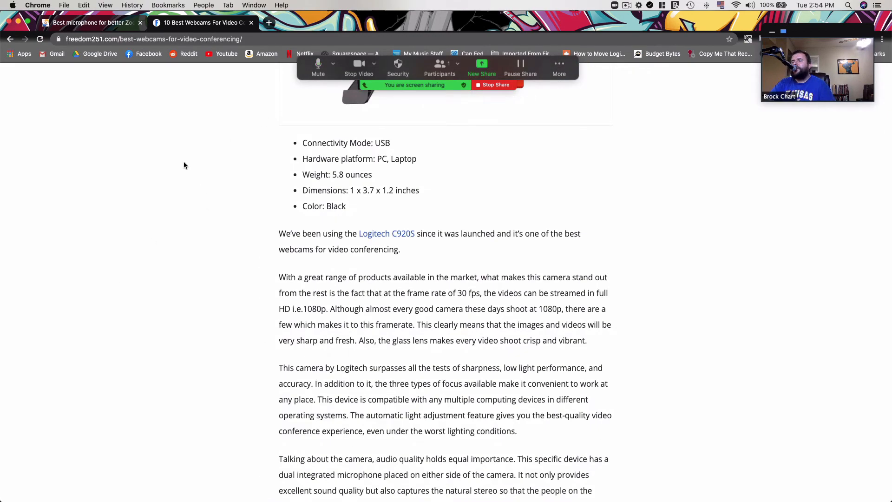
pyautogui.scroll(-14, 156, 206)
pyautogui.scroll(-2, 158, 205)
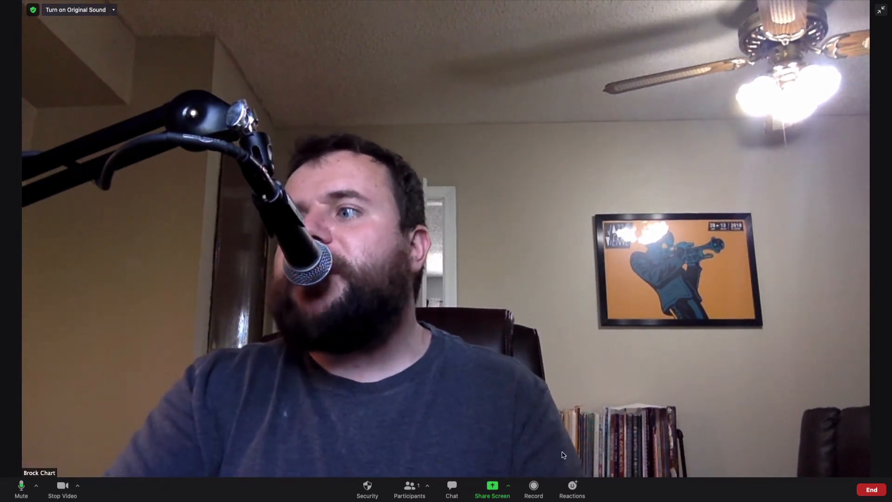
# Review the meeting's basic share sources, including Whiteboard and iPhone/iPad via Cable, and start sharing Desktop 2
pyautogui.click(492, 488)
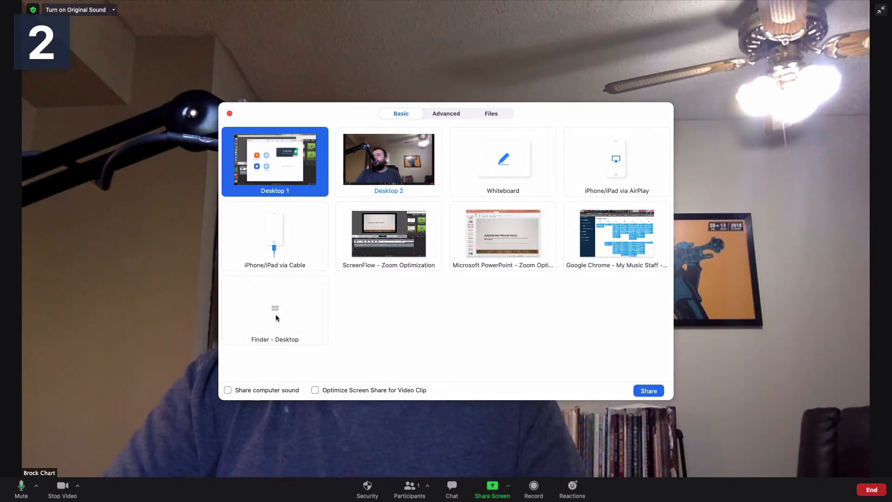
pyautogui.click(230, 113)
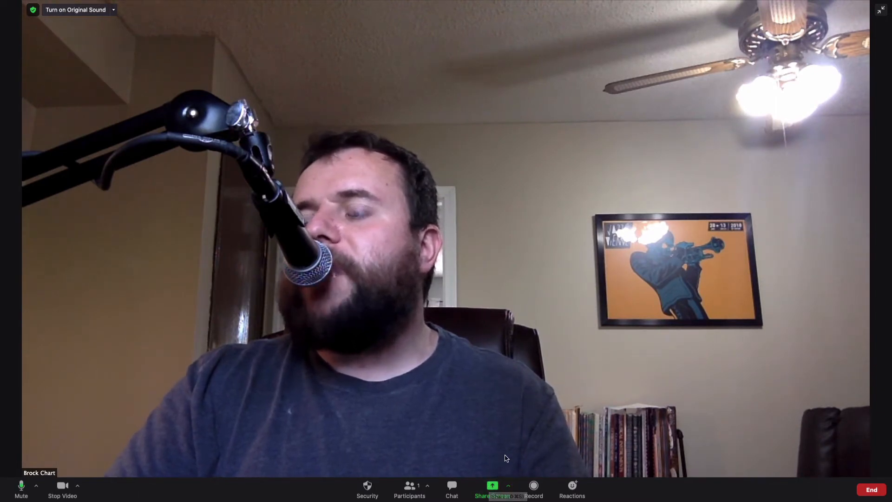
pyautogui.click(489, 488)
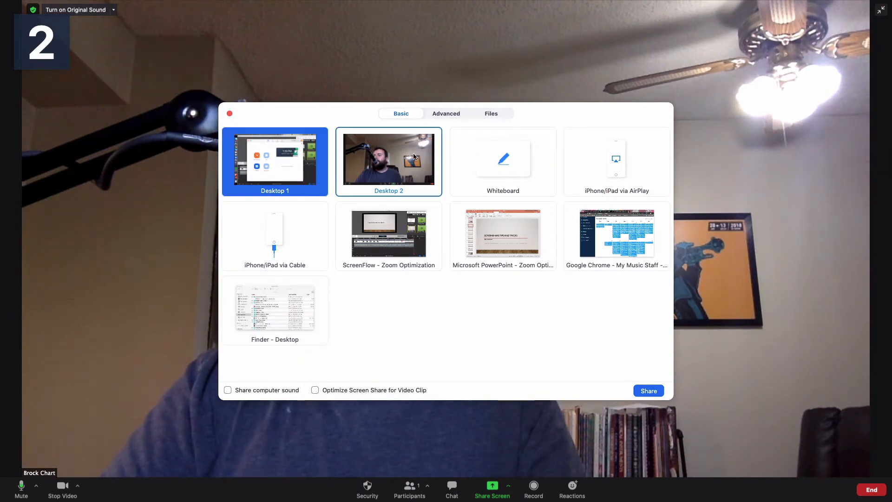
pyautogui.click(382, 169)
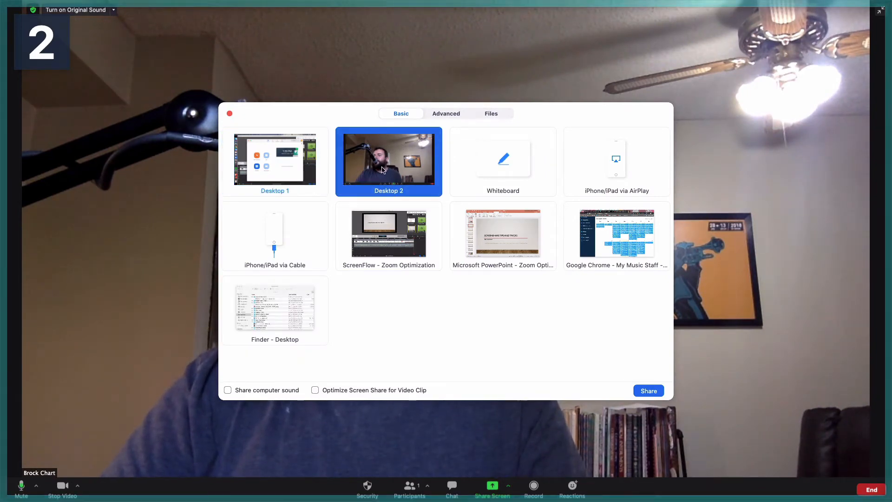
pyautogui.click(483, 161)
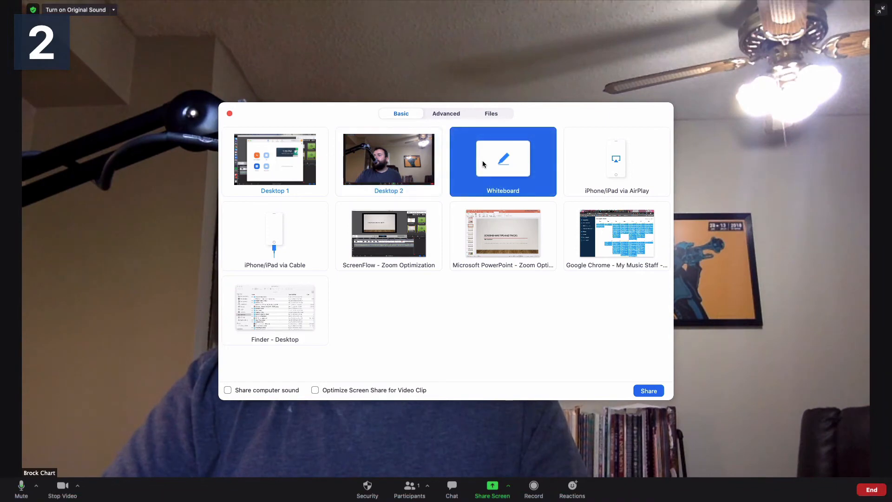
pyautogui.click(281, 226)
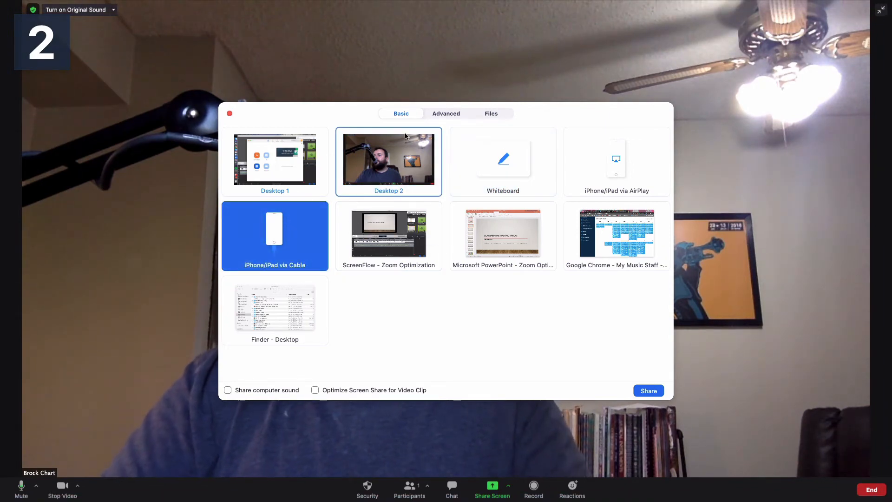
pyautogui.click(434, 137)
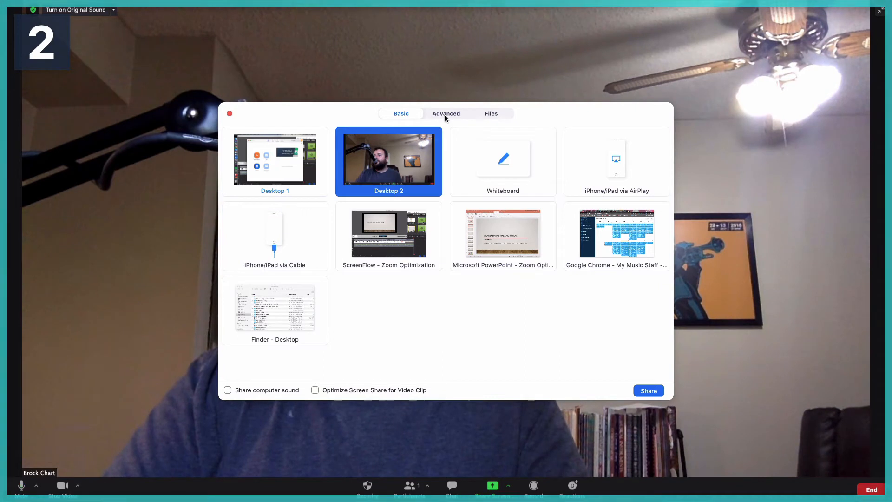
pyautogui.doubleClick(397, 163)
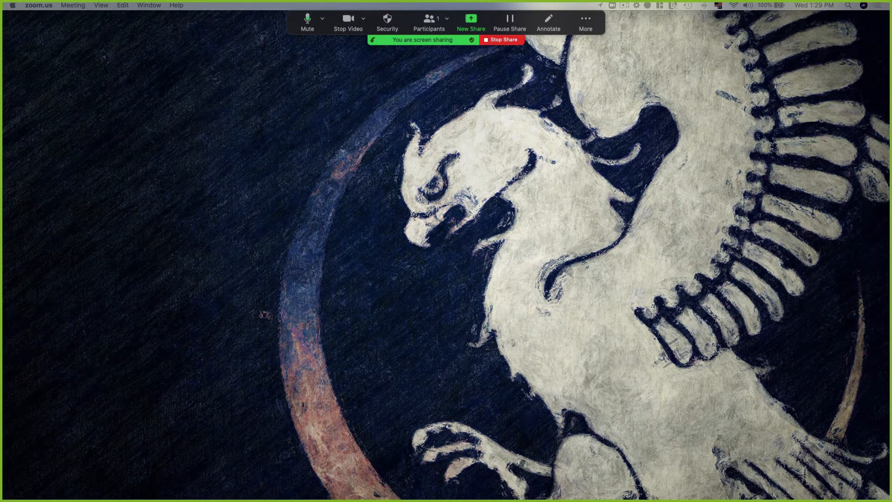
# Switch to PDF Expert, make its window full screen, open the recent score Piano Sonata_08 and show the Adagio cantabile page
pyautogui.moveTo(0, 37); pyautogui.dragTo(308, 114)
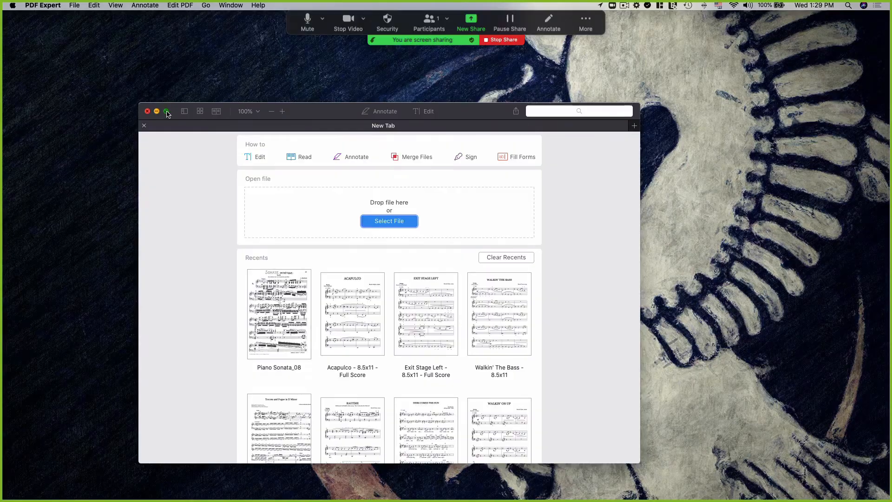
pyautogui.click(167, 111)
pyautogui.doubleClick(348, 201)
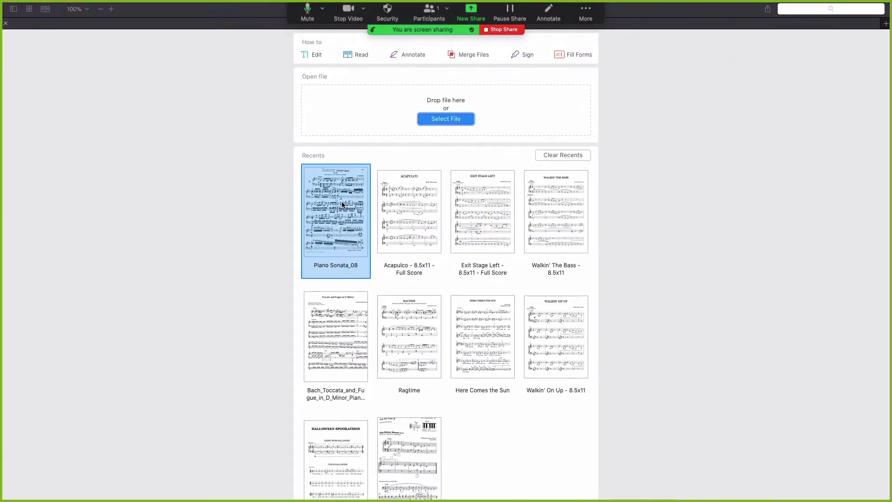
pyautogui.scroll(3, 344, 249)
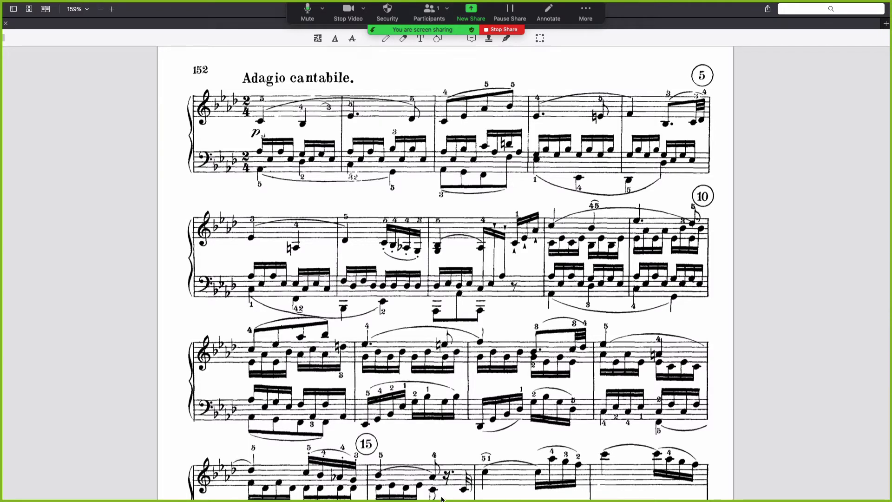
pyautogui.scroll(-1, 141, 395)
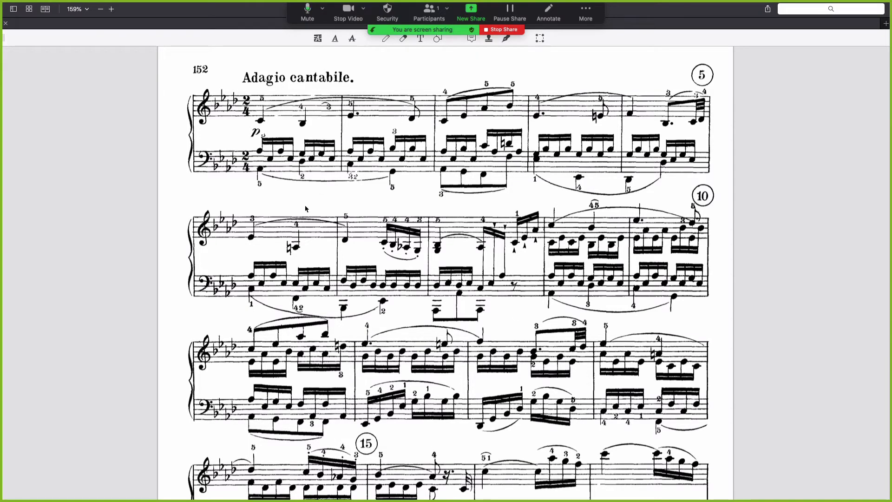
# Turn on annotation for the shared score, try freehand marks around notes in the first system, and clear the drawings
pyautogui.scroll(-1, 306, 208)
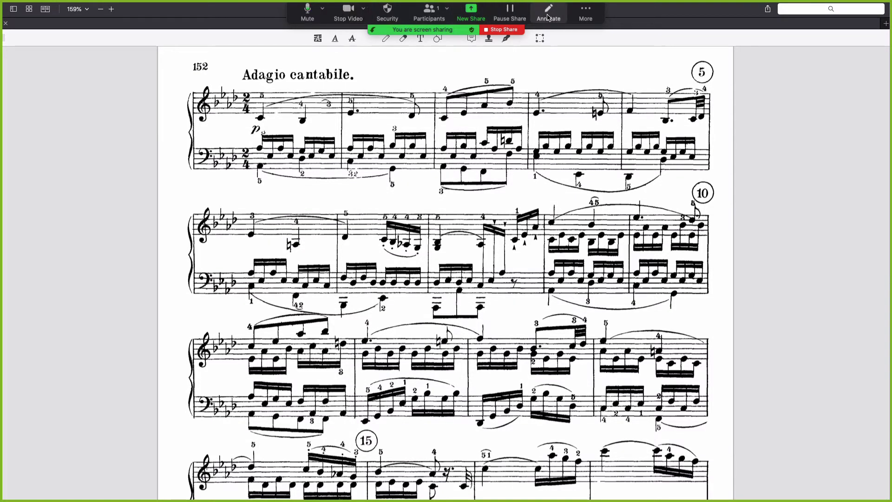
pyautogui.click(545, 15)
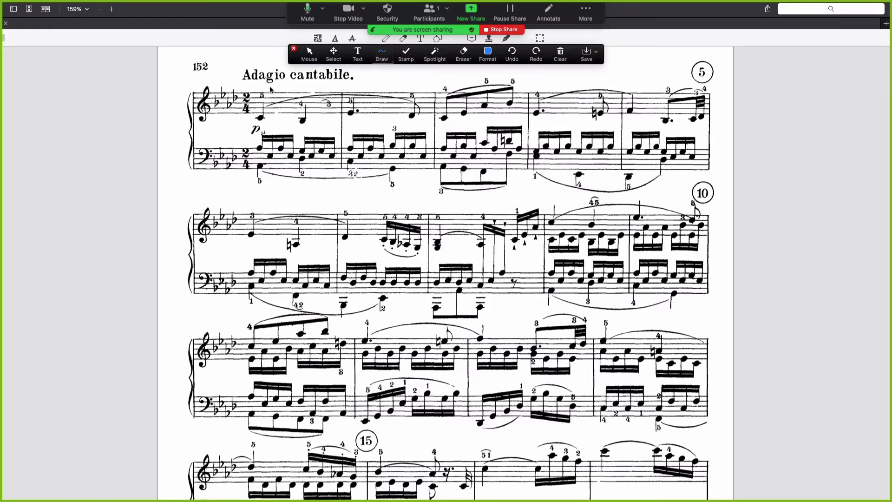
pyautogui.moveTo(267, 89)
pyautogui.mouseDown()
pyautogui.moveTo(253, 90)
pyautogui.moveTo(254, 168)
pyautogui.moveTo(274, 182)
pyautogui.moveTo(288, 149)
pyautogui.moveTo(266, 88)
pyautogui.mouseUp()
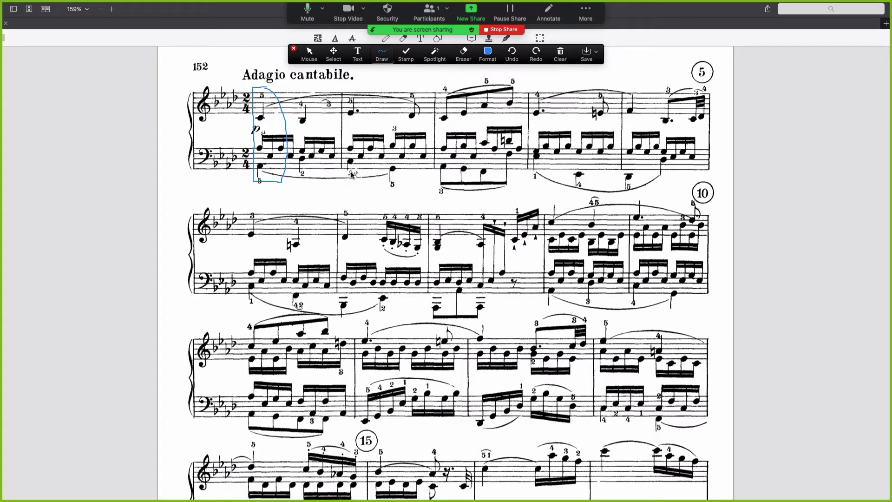
pyautogui.moveTo(356, 171); pyautogui.dragTo(352, 177)
pyautogui.moveTo(401, 101)
pyautogui.mouseDown()
pyautogui.moveTo(408, 113)
pyautogui.moveTo(458, 114)
pyautogui.moveTo(479, 99)
pyautogui.mouseUp()
pyautogui.click(560, 53)
pyautogui.click(576, 74)
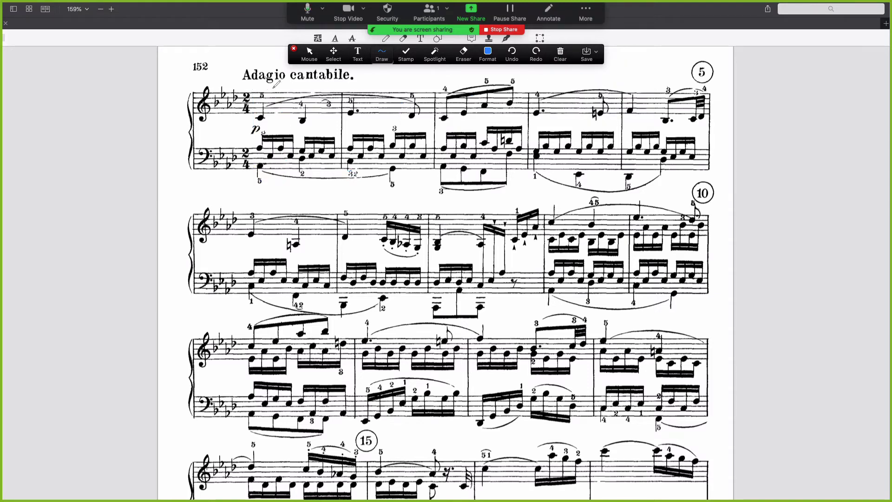
# Draw a freehand vertical line through the first beat of the score and remove it with the Eraser
pyautogui.moveTo(261, 85)
pyautogui.mouseDown()
pyautogui.moveTo(250, 175)
pyautogui.moveTo(261, 194)
pyautogui.mouseUp()
pyautogui.click(463, 52)
pyautogui.click(262, 87)
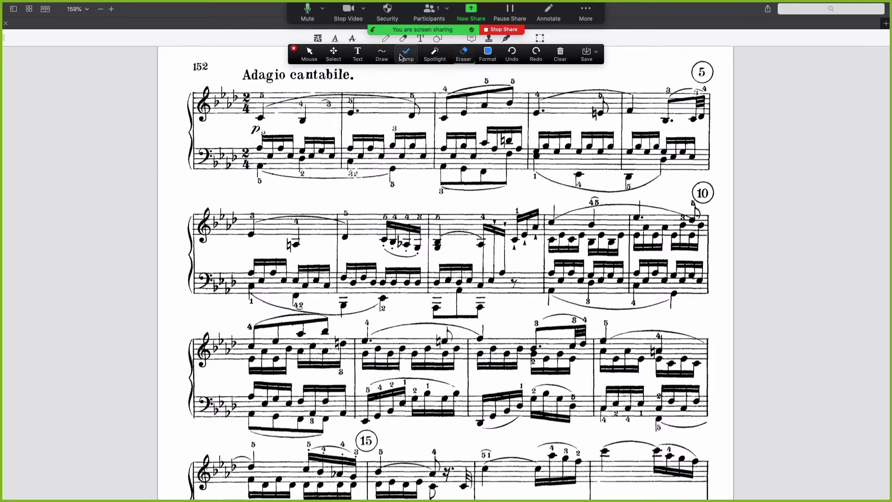
# Add the text "Beethoven" above the second system of the score and move it slightly to the right
pyautogui.click(381, 52)
pyautogui.click(357, 53)
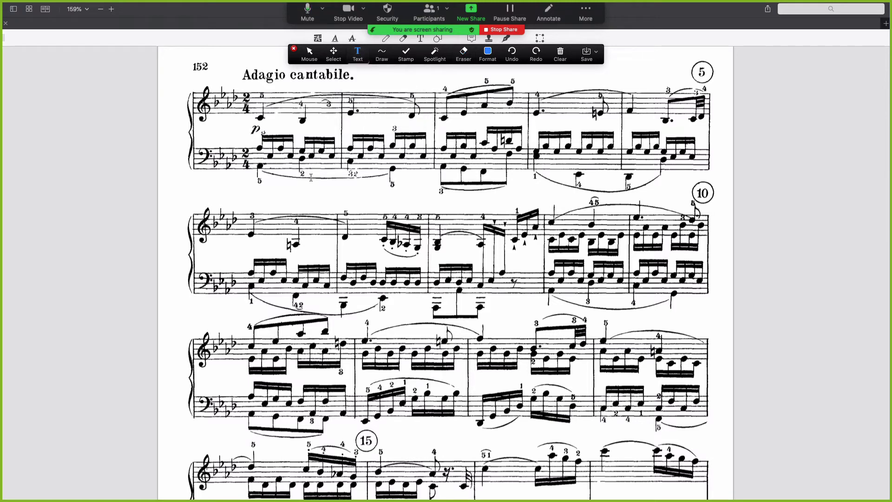
pyautogui.click(245, 197)
pyautogui.write('Beethoven')
pyautogui.click(330, 55)
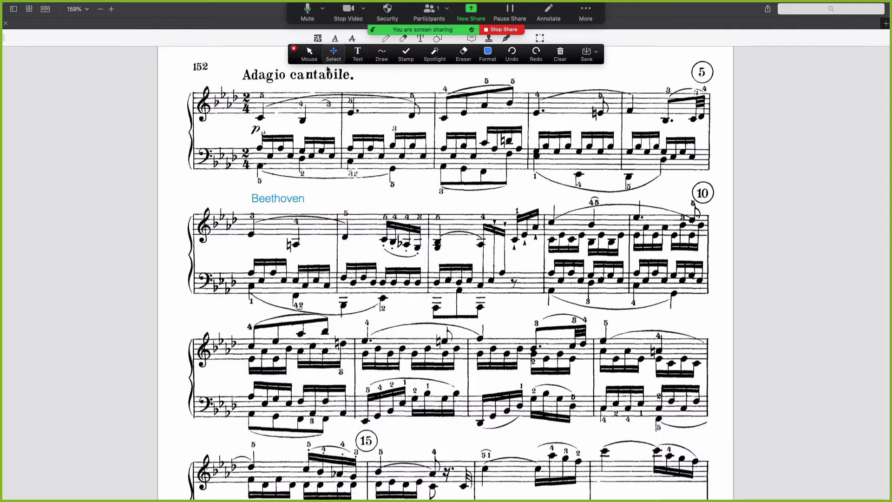
pyautogui.moveTo(287, 182)
pyautogui.mouseDown()
pyautogui.moveTo(121, 87)
pyautogui.moveTo(302, 184)
pyautogui.mouseUp()
# Clear the text annotation from the shared score
pyautogui.click(358, 54)
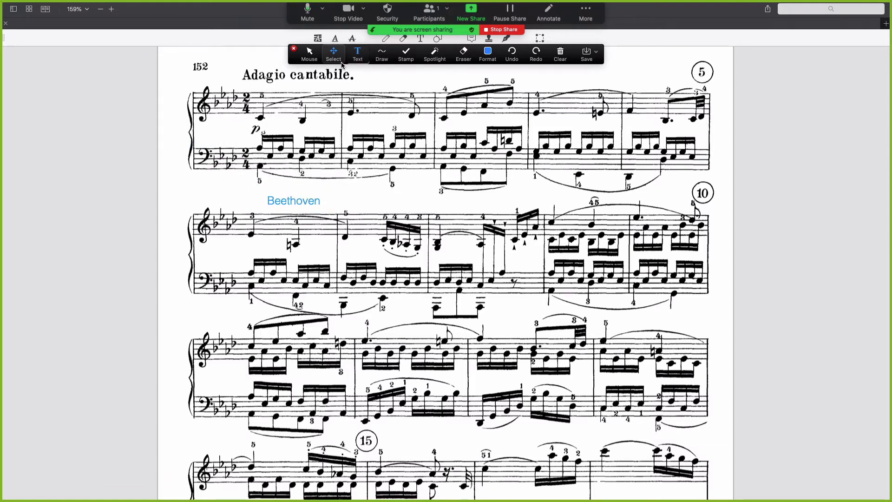
pyautogui.click(552, 59)
pyautogui.click(568, 73)
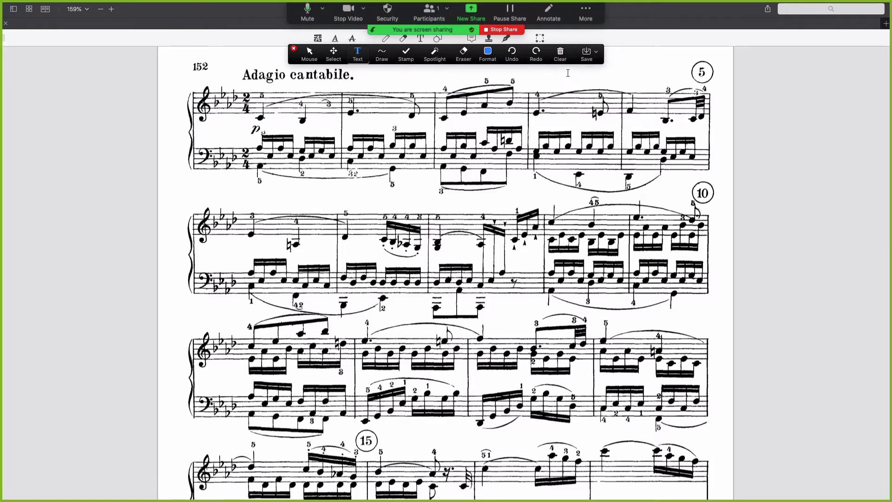
# Mark the second system freehand with a star, a flat sign, a circled note, fingering 5 and a circled 3, and view the format options
pyautogui.click(382, 54)
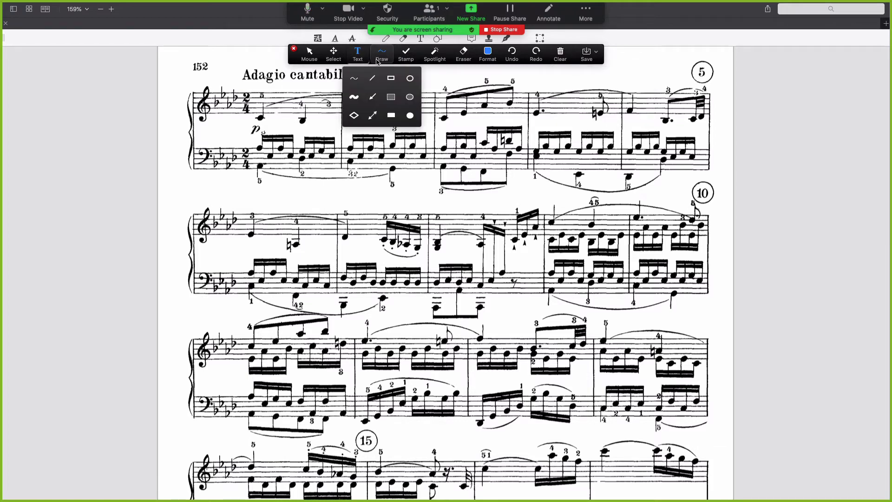
pyautogui.click(355, 79)
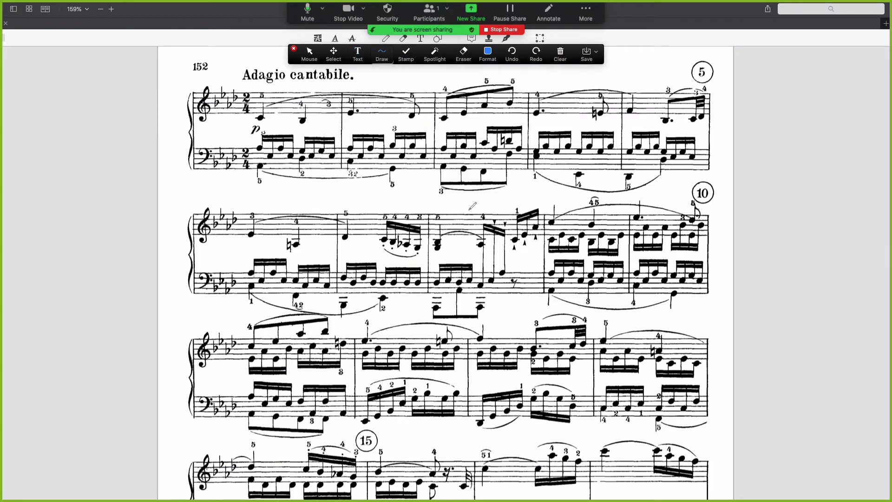
pyautogui.moveTo(538, 206)
pyautogui.mouseDown()
pyautogui.moveTo(557, 197)
pyautogui.moveTo(542, 212)
pyautogui.moveTo(584, 228)
pyautogui.moveTo(587, 217)
pyautogui.mouseUp()
pyautogui.moveTo(640, 208)
pyautogui.mouseDown()
pyautogui.moveTo(656, 216)
pyautogui.moveTo(632, 213)
pyautogui.mouseUp()
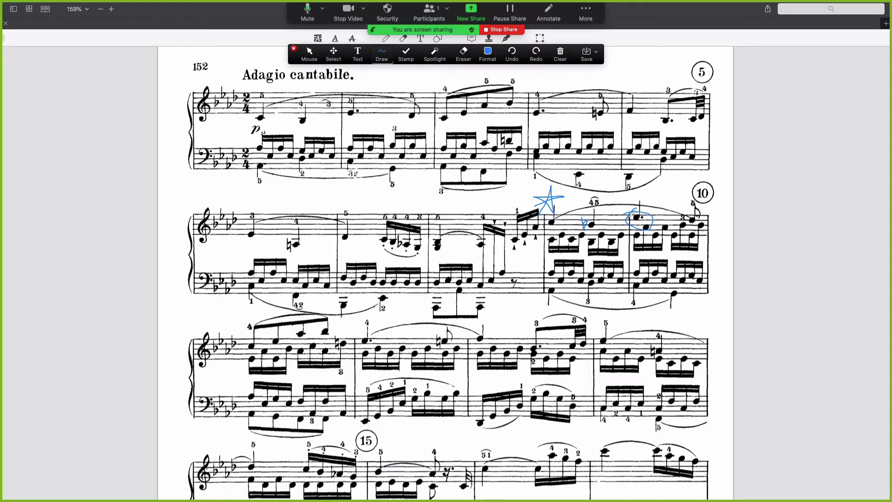
pyautogui.moveTo(551, 300)
pyautogui.mouseDown()
pyautogui.moveTo(557, 308)
pyautogui.moveTo(590, 297)
pyautogui.mouseUp()
pyautogui.click(487, 54)
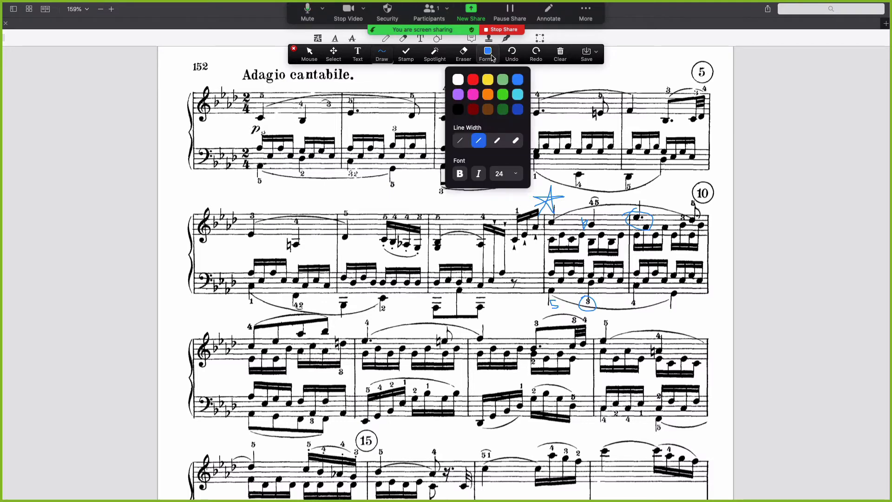
pyautogui.click(382, 52)
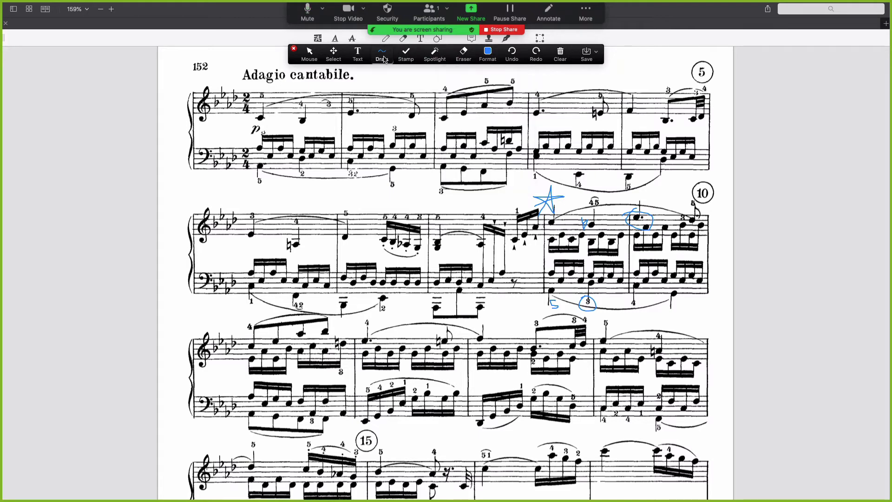
# Stop sharing the desktop and make the meeting window full screen
pyautogui.click(506, 32)
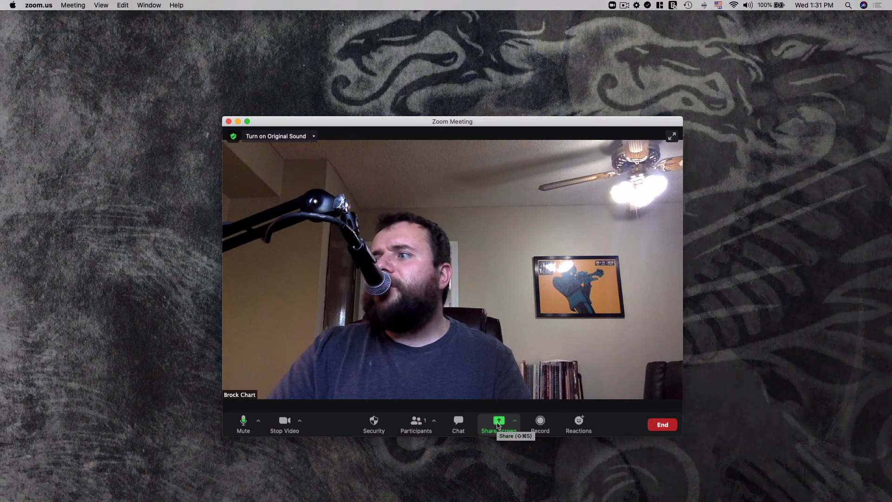
pyautogui.click(498, 423)
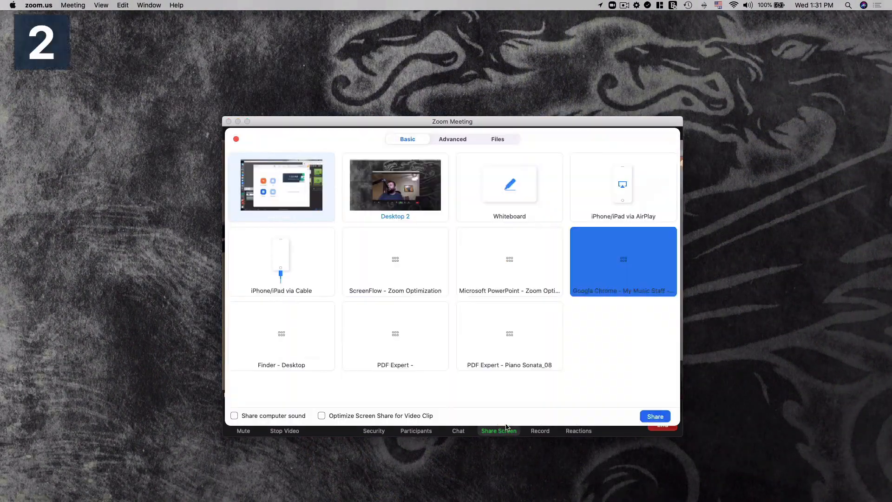
pyautogui.click(235, 139)
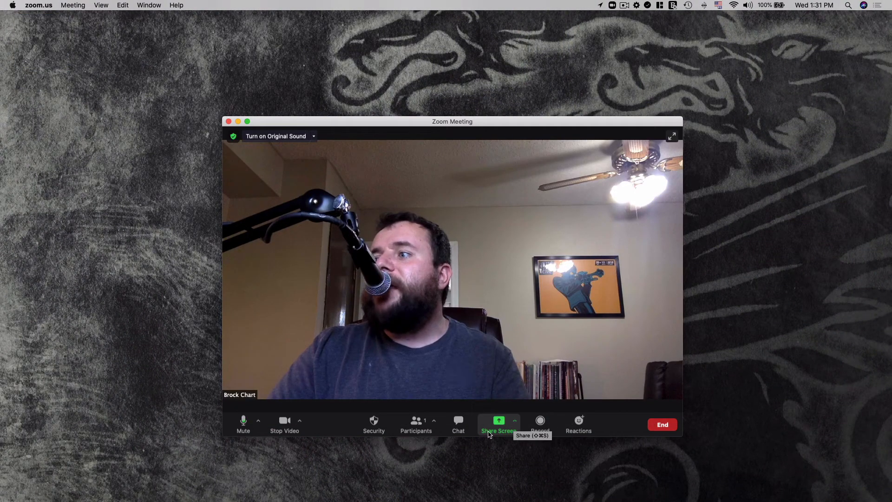
pyautogui.click(247, 121)
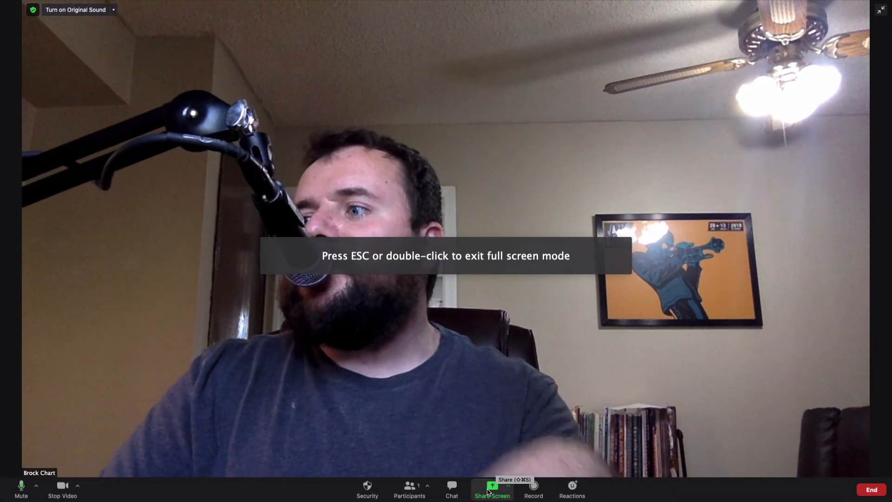
# Share a Whiteboard from the basic share sources and make its window full screen
pyautogui.click(488, 491)
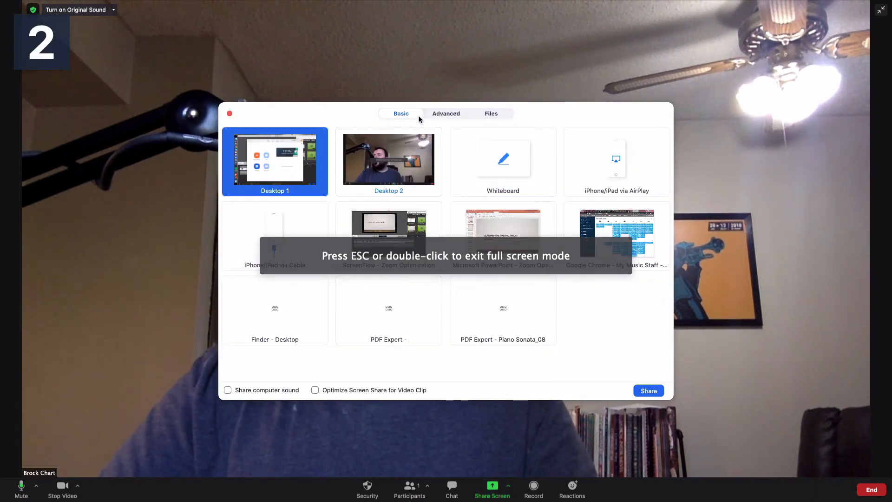
pyautogui.click(474, 164)
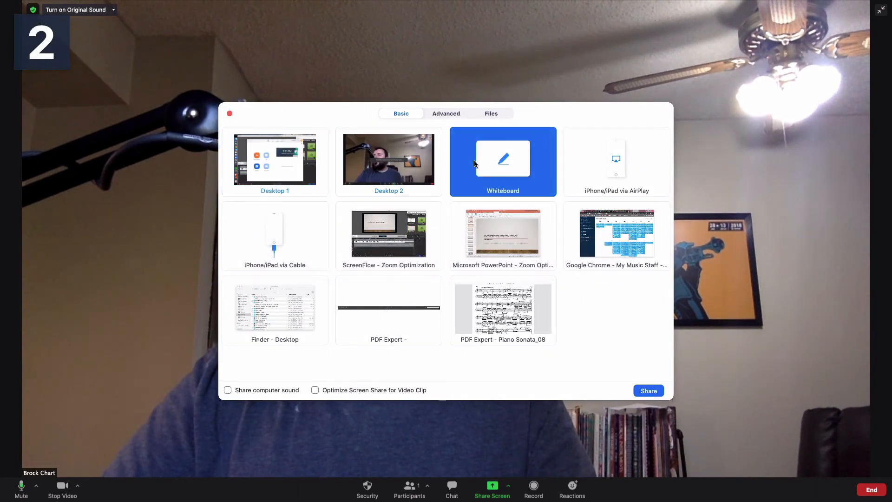
pyautogui.doubleClick(474, 164)
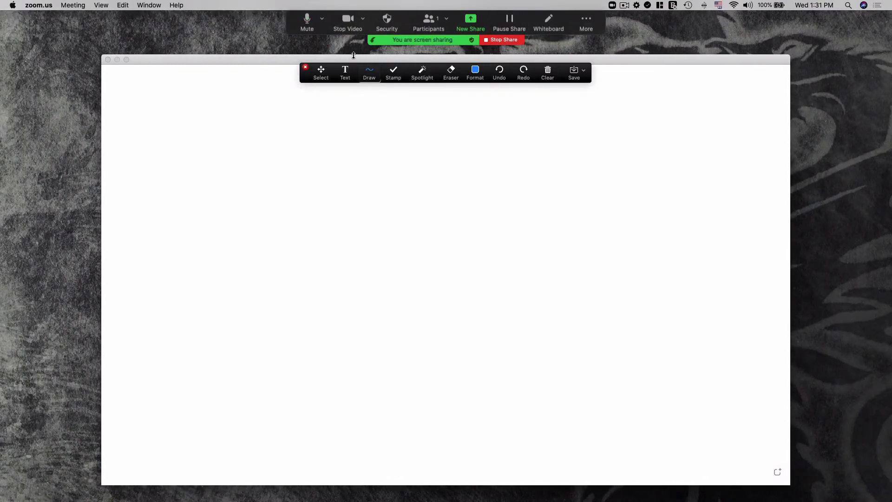
pyautogui.click(126, 60)
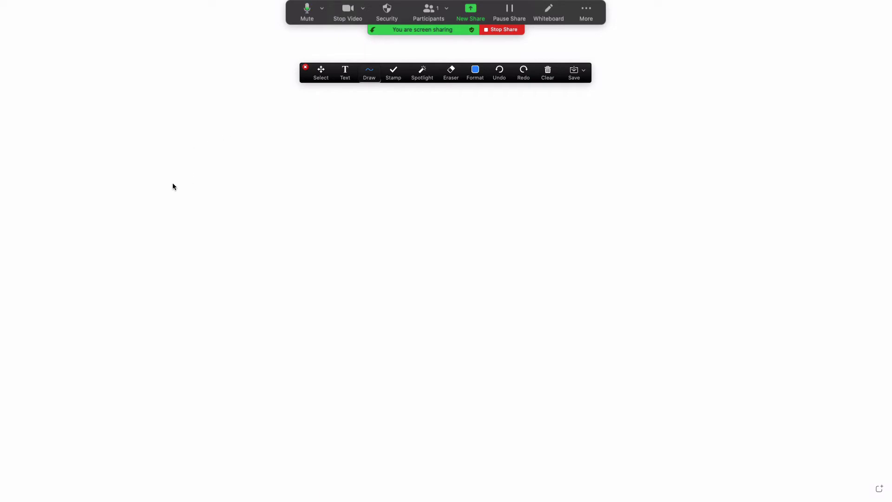
# Draw freehand curves across the whiteboard and add the text "Music Theory" above them
pyautogui.moveTo(152, 205)
pyautogui.mouseDown()
pyautogui.moveTo(565, 342)
pyautogui.moveTo(835, 377)
pyautogui.mouseUp()
pyautogui.moveTo(590, 248)
pyautogui.mouseDown()
pyautogui.moveTo(374, 229)
pyautogui.moveTo(234, 475)
pyautogui.moveTo(399, 280)
pyautogui.moveTo(482, 200)
pyautogui.mouseUp()
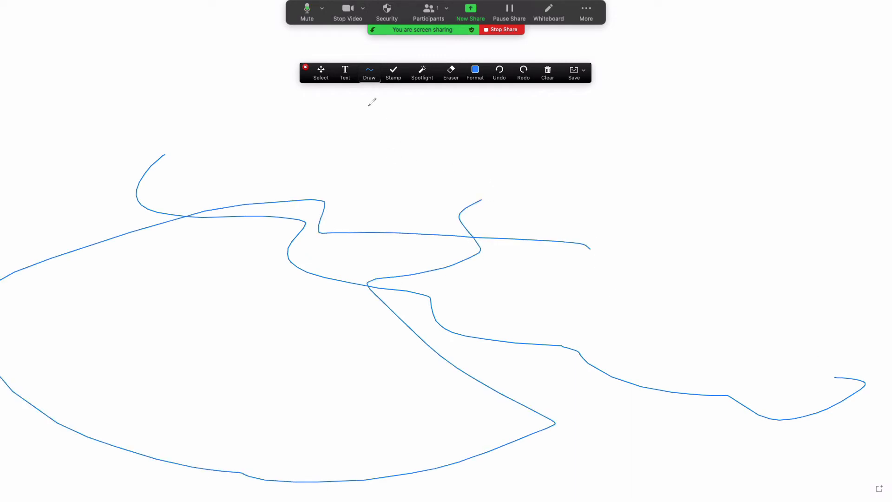
pyautogui.click(344, 72)
pyautogui.click(338, 144)
pyautogui.write('Music Theory')
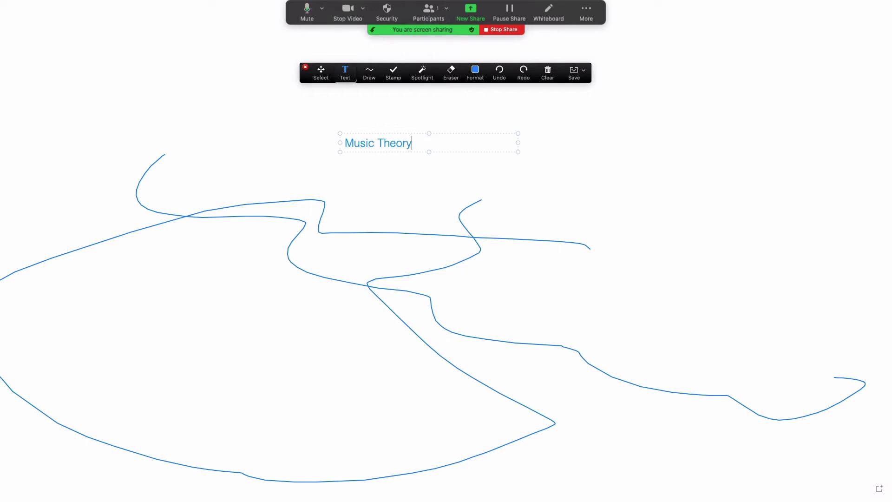
# Clear all drawings from the whiteboard and draw a five-line music staff freehand
pyautogui.click(548, 72)
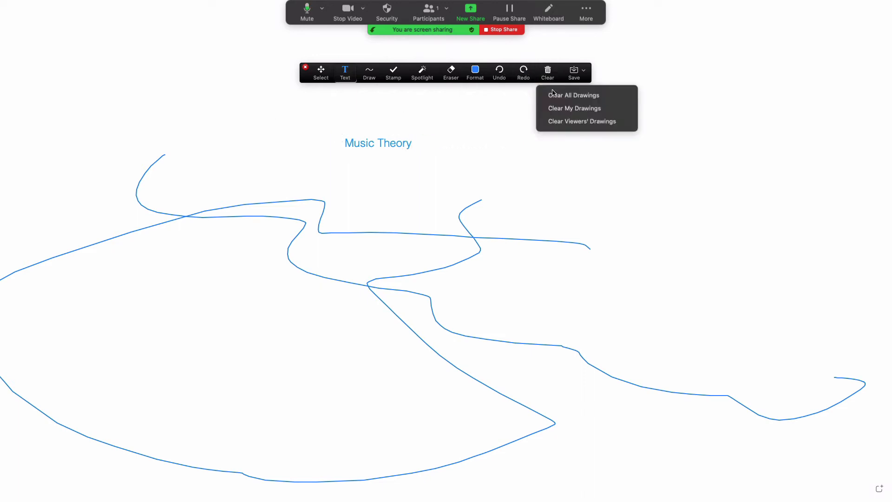
pyautogui.click(565, 93)
pyautogui.click(369, 73)
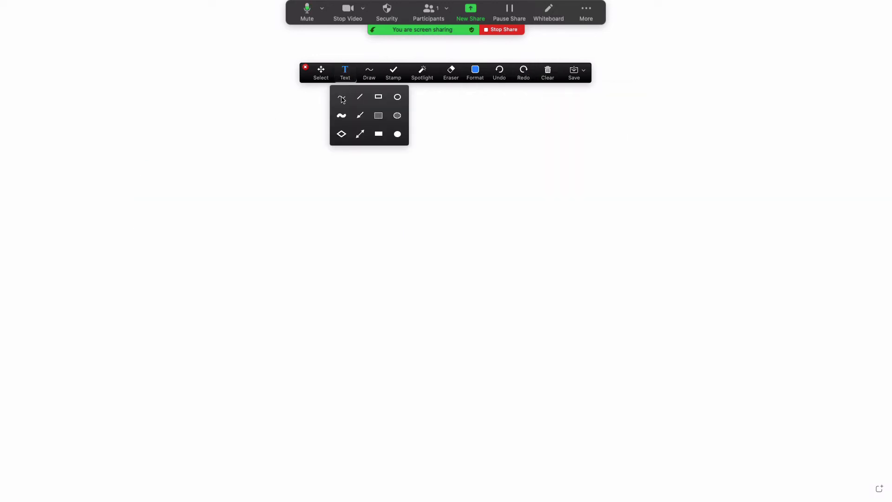
pyautogui.moveTo(218, 204); pyautogui.dragTo(793, 203)
pyautogui.moveTo(222, 232); pyautogui.dragTo(821, 267)
pyautogui.moveTo(218, 269); pyautogui.dragTo(625, 295)
pyautogui.click(369, 72)
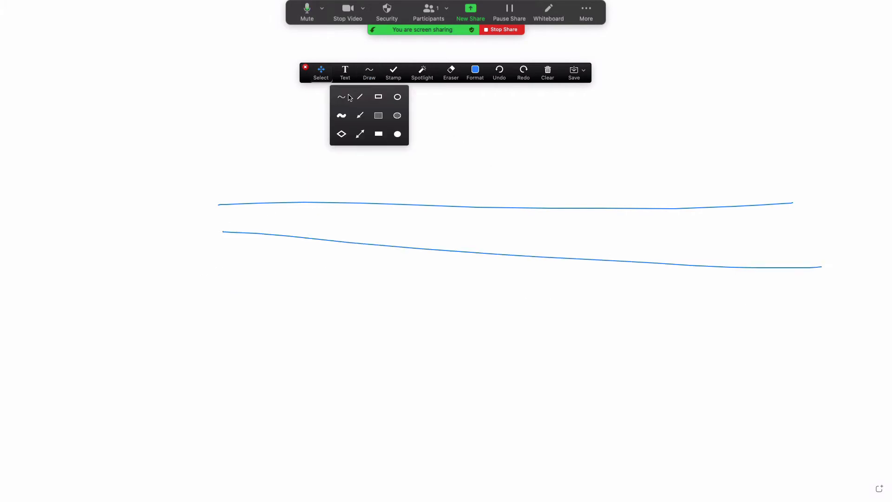
pyautogui.moveTo(216, 295); pyautogui.dragTo(891, 327)
pyautogui.moveTo(226, 348); pyautogui.dragTo(269, 350)
pyautogui.moveTo(344, 357); pyautogui.dragTo(873, 373)
pyautogui.moveTo(186, 401); pyautogui.dragTo(805, 435)
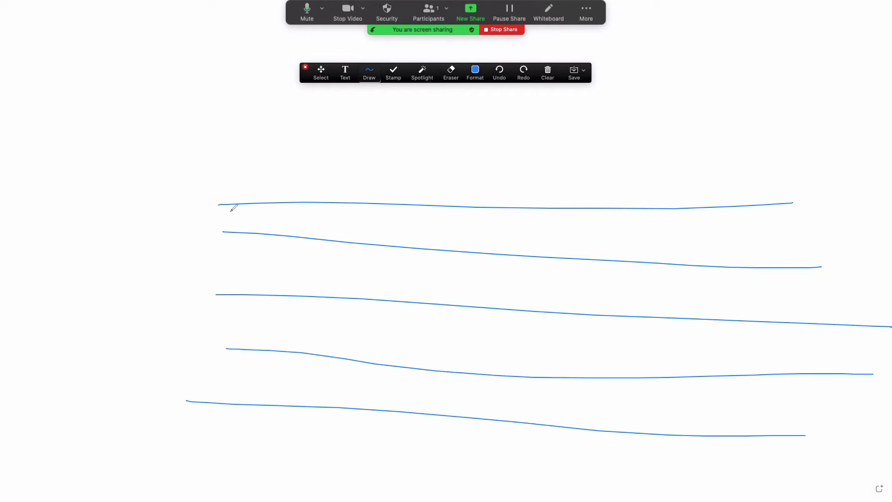
# Draw a treble clef at the start of the staff, followed by two filled notes with downward stems
pyautogui.moveTo(247, 190); pyautogui.dragTo(255, 440)
pyautogui.moveTo(238, 167)
pyautogui.mouseDown()
pyautogui.moveTo(281, 186)
pyautogui.moveTo(221, 345)
pyautogui.moveTo(252, 322)
pyautogui.moveTo(228, 325)
pyautogui.mouseUp()
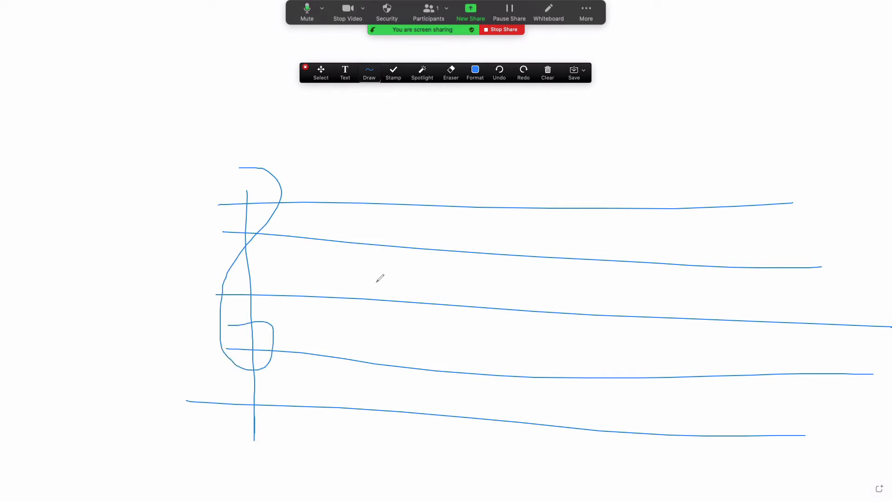
pyautogui.moveTo(334, 273); pyautogui.dragTo(330, 382)
pyautogui.moveTo(447, 227)
pyautogui.mouseDown()
pyautogui.moveTo(453, 222)
pyautogui.moveTo(457, 317)
pyautogui.mouseUp()
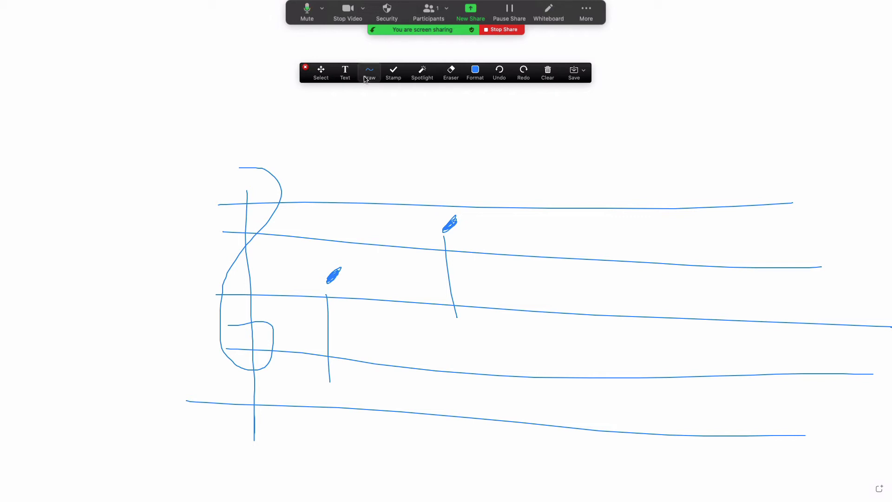
# Set the drawing color to red and write the letters C and E below the two notes
pyautogui.click(365, 78)
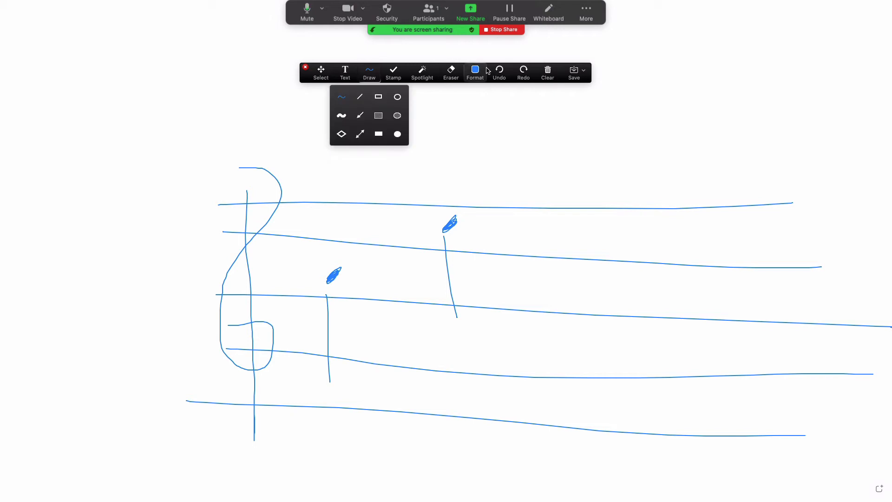
pyautogui.click(456, 124)
pyautogui.click(474, 79)
pyautogui.click(462, 96)
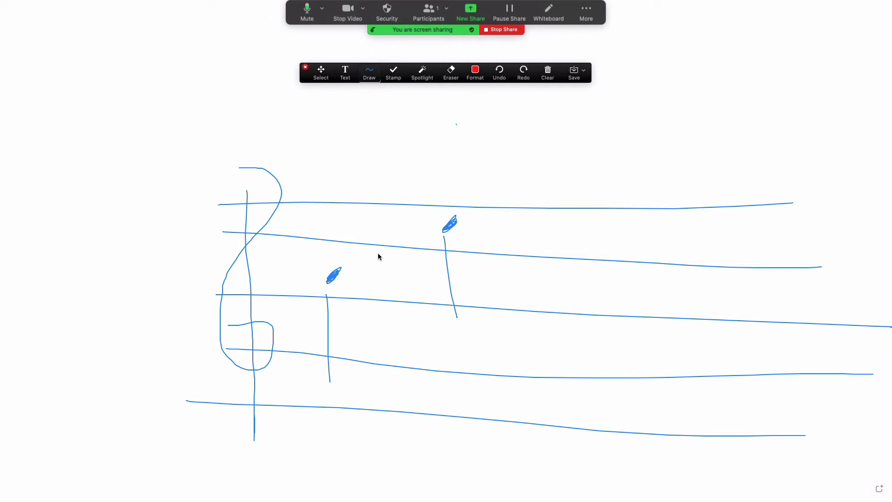
pyautogui.moveTo(333, 436)
pyautogui.mouseDown()
pyautogui.moveTo(320, 445)
pyautogui.moveTo(351, 468)
pyautogui.mouseUp()
pyautogui.moveTo(442, 445)
pyautogui.mouseDown()
pyautogui.moveTo(441, 483)
pyautogui.moveTo(472, 437)
pyautogui.mouseUp()
pyautogui.moveTo(435, 461)
pyautogui.mouseDown()
pyautogui.moveTo(467, 458)
pyautogui.moveTo(482, 477)
pyautogui.mouseUp()
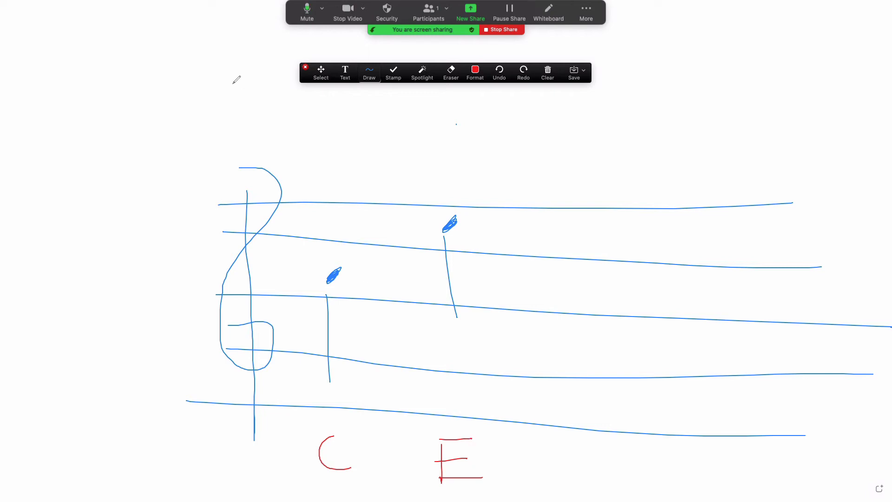
# View the line and font format options, and add the sample text "asdl;fkjasdf" above the staff
pyautogui.click(475, 72)
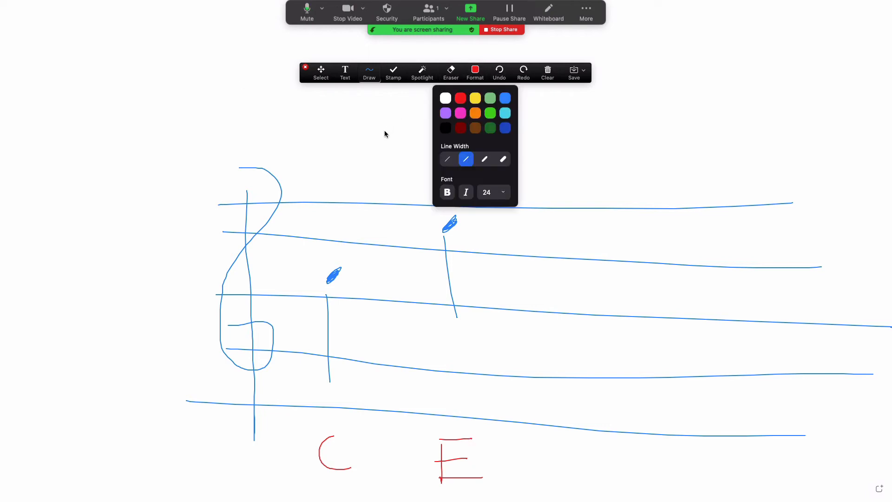
pyautogui.click(343, 76)
pyautogui.click(347, 124)
pyautogui.write('asdl;fkjasdf')
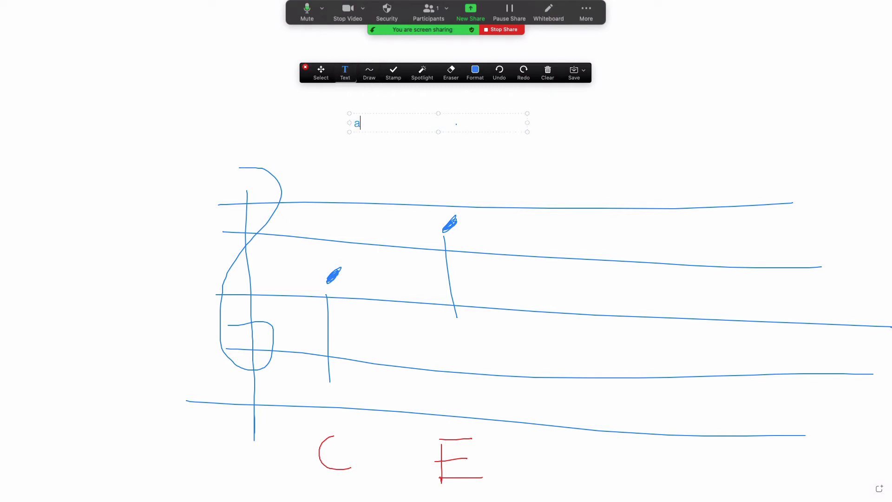
# Erase the sample text above the staff and the red letters C and E below the notes
pyautogui.click(329, 107)
pyautogui.click(451, 73)
pyautogui.click(360, 124)
pyautogui.click(328, 459)
pyautogui.moveTo(448, 460); pyautogui.dragTo(452, 439)
pyautogui.click(474, 477)
# Add the text title "Music Theory" above the staff
pyautogui.click(370, 77)
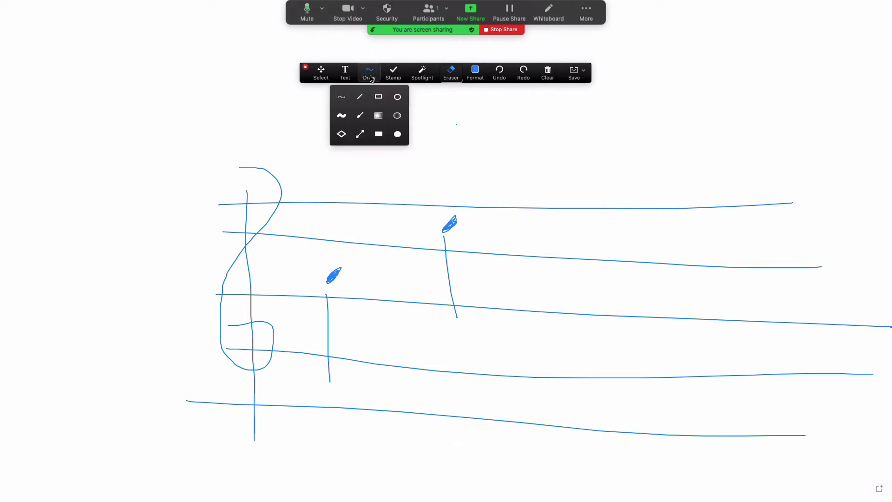
pyautogui.click(341, 97)
pyautogui.click(345, 72)
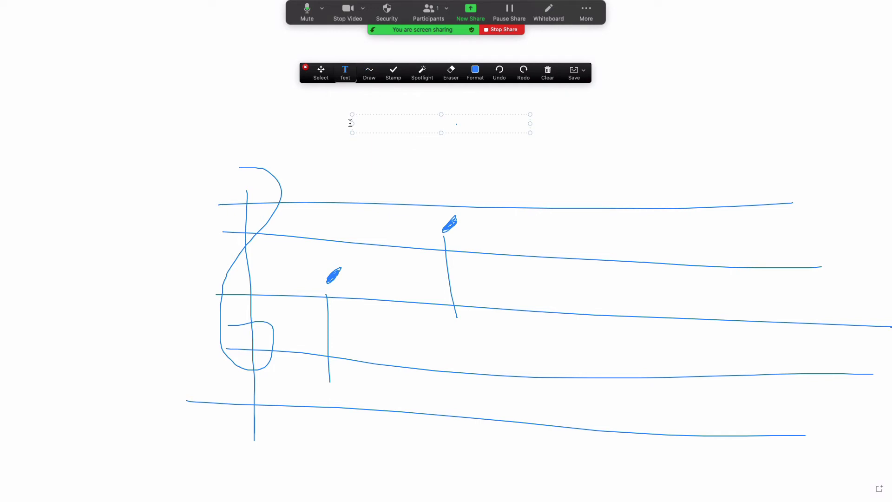
pyautogui.write('Music Theory')
pyautogui.click(361, 190)
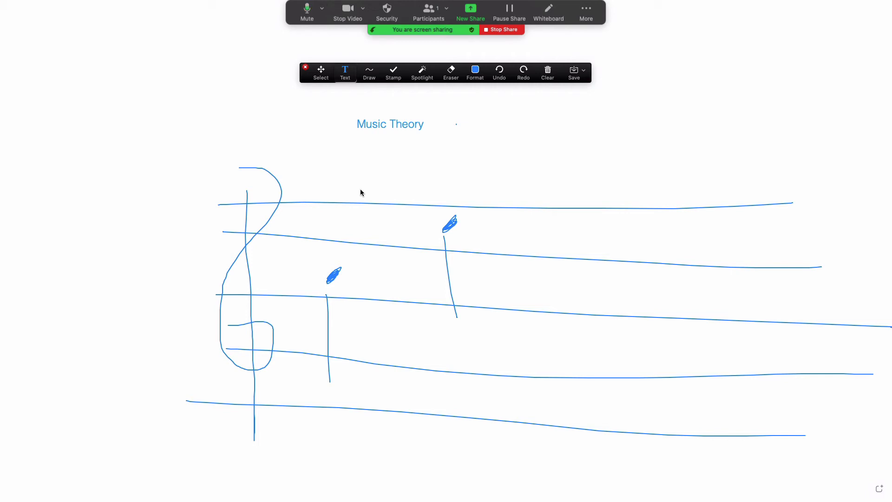
# Handwrite the chord letters G, C, B- and D in red freehand strokes above the staff, beside the title
pyautogui.click(371, 75)
pyautogui.click(341, 97)
pyautogui.moveTo(544, 155)
pyautogui.mouseDown()
pyautogui.moveTo(529, 161)
pyautogui.moveTo(530, 172)
pyautogui.mouseUp()
pyautogui.moveTo(612, 157); pyautogui.dragTo(630, 189)
pyautogui.moveTo(673, 154)
pyautogui.mouseDown()
pyautogui.moveTo(681, 183)
pyautogui.moveTo(715, 160)
pyautogui.moveTo(767, 181)
pyautogui.moveTo(780, 158)
pyautogui.moveTo(787, 192)
pyautogui.mouseUp()
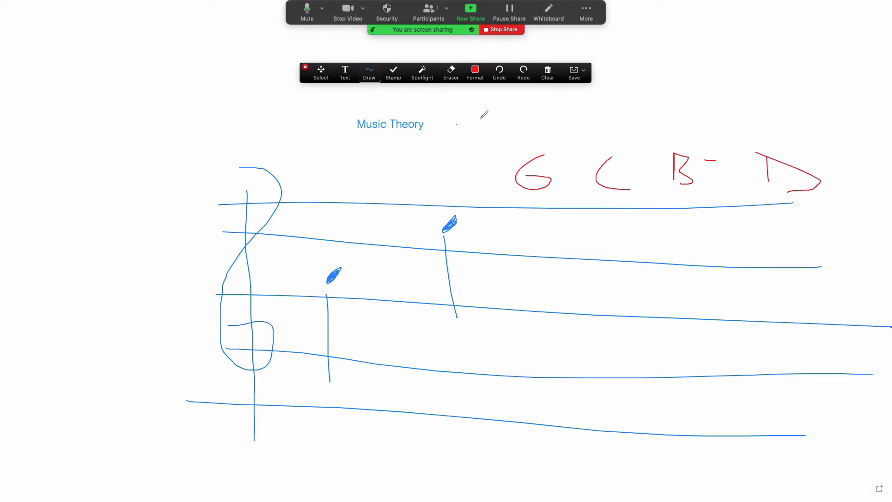
# Clear all drawings from the whiteboard and stop sharing it
pyautogui.click(547, 81)
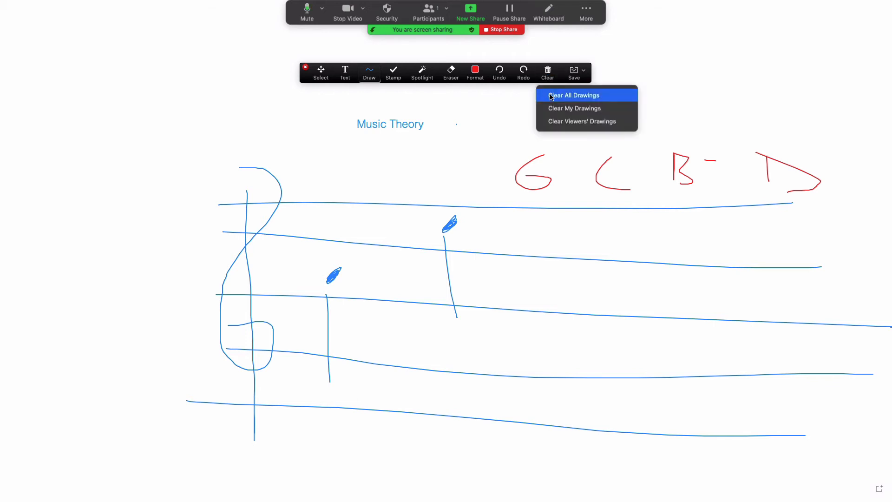
pyautogui.click(552, 96)
pyautogui.click(501, 29)
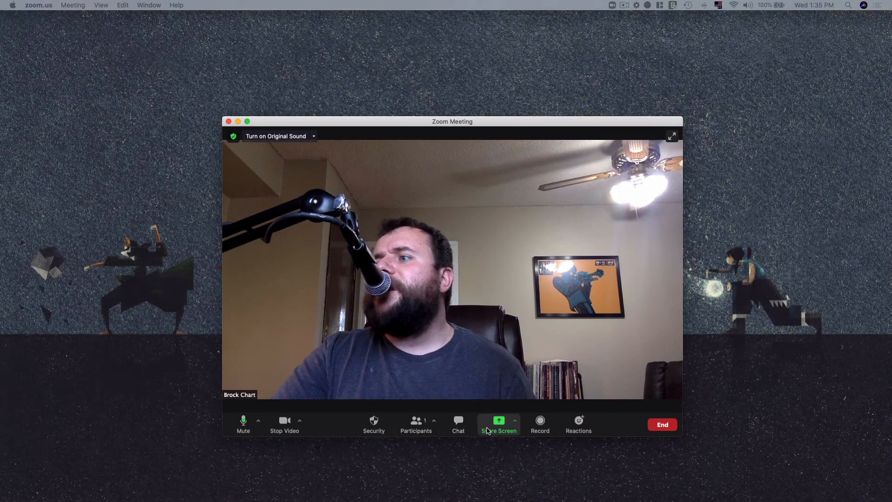
# Switch the meeting to full screen and share content from the 2nd camera, ending that share after the keyboard view
pyautogui.doubleClick(356, 134)
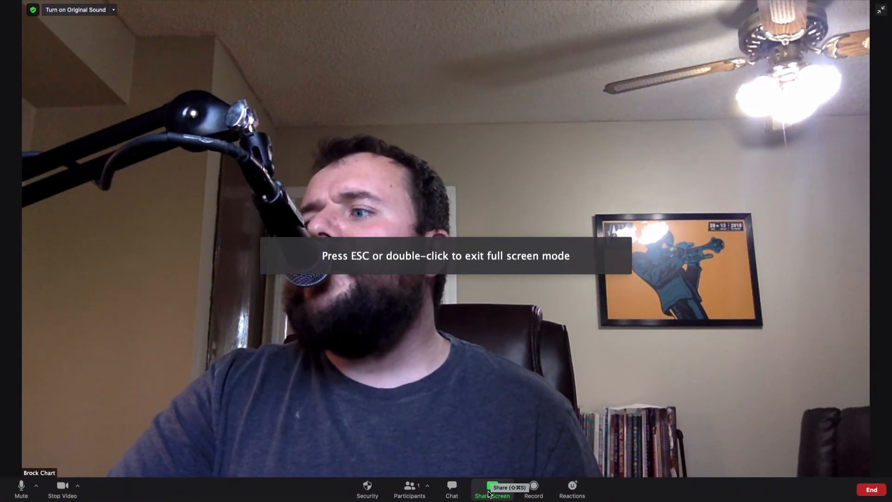
pyautogui.click(492, 490)
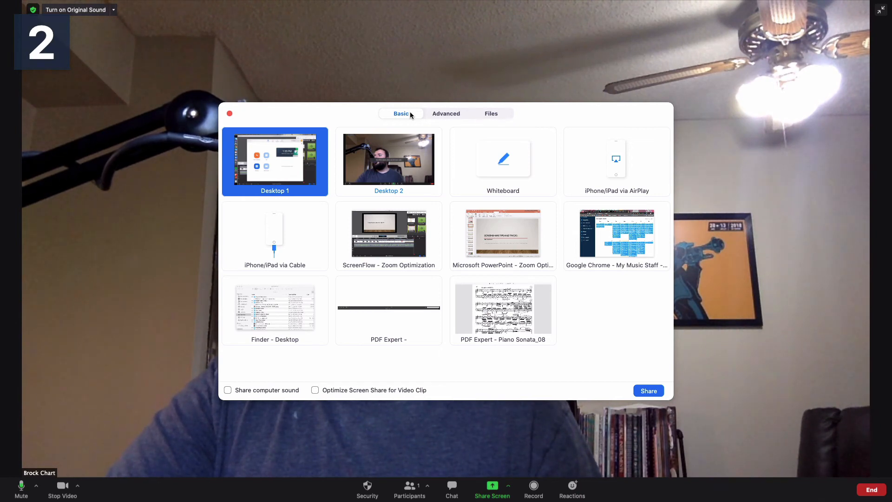
pyautogui.click(438, 116)
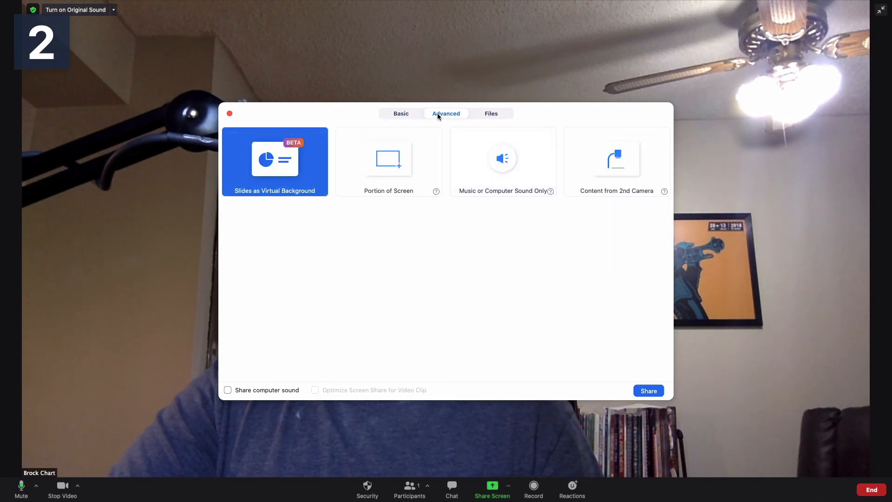
pyautogui.doubleClick(616, 163)
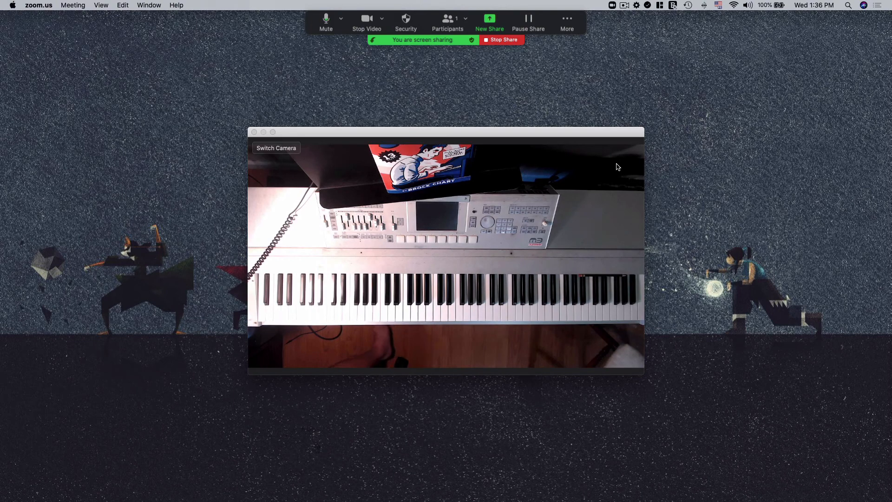
pyautogui.click(509, 40)
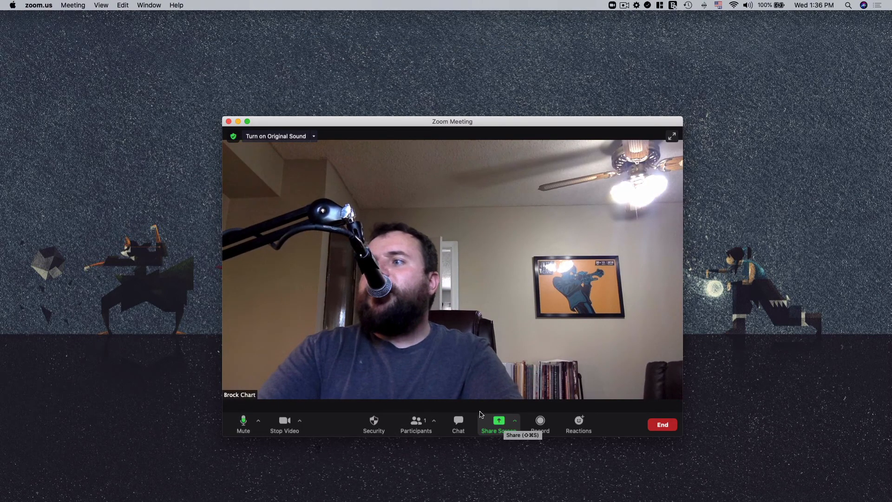
# Share an iPhone/iPad screen via AirPlay from the full-screen meeting, and end the share after the metronome app demonstration
pyautogui.doubleClick(457, 269)
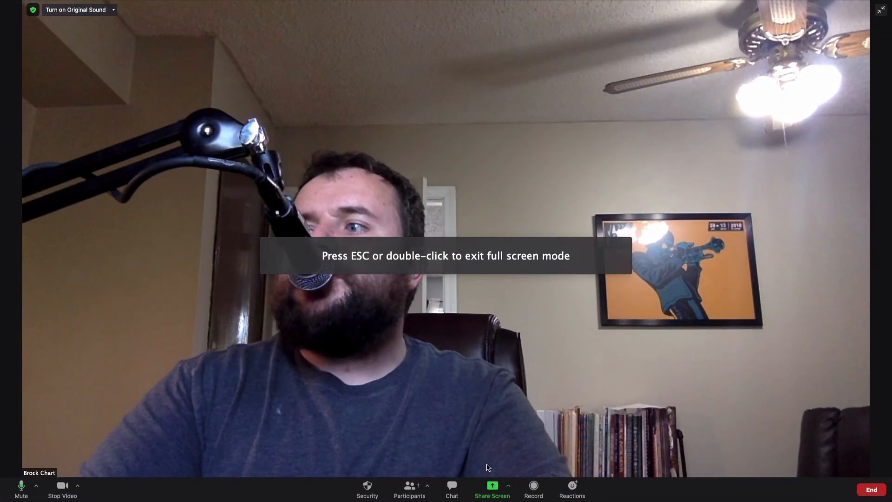
pyautogui.click(492, 489)
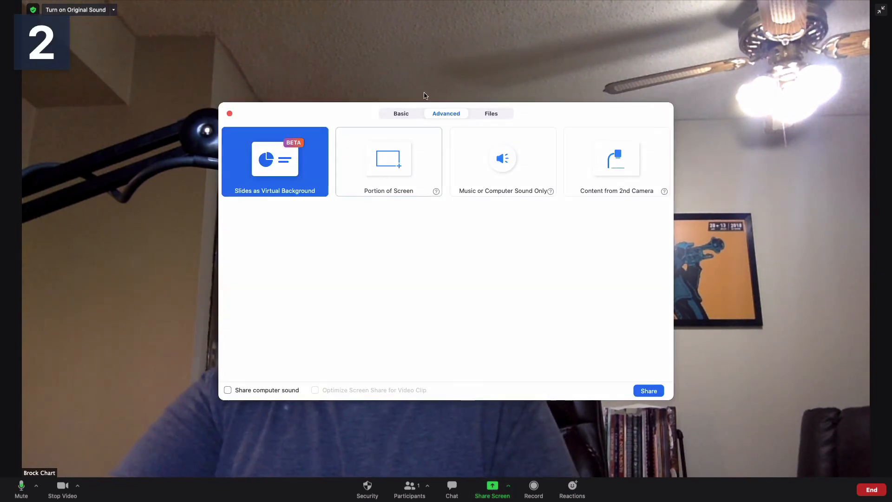
pyautogui.click(400, 113)
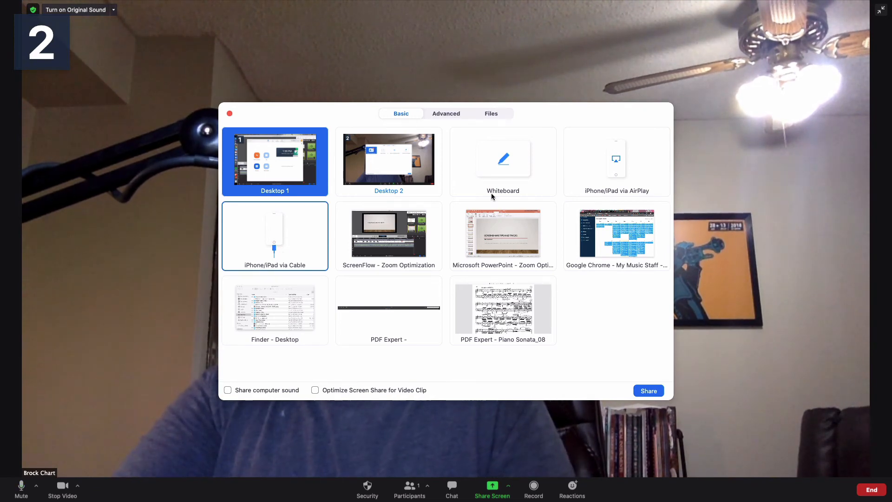
pyautogui.doubleClick(621, 166)
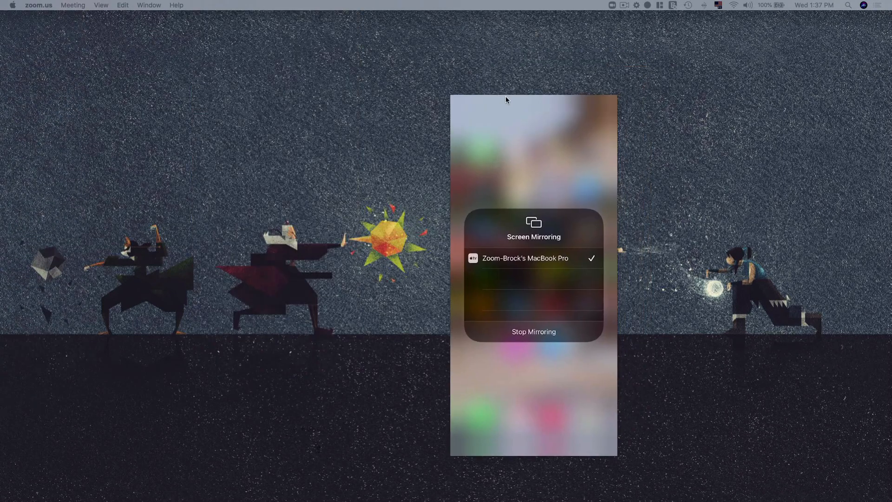
pyautogui.moveTo(432, 21); pyautogui.dragTo(457, 55)
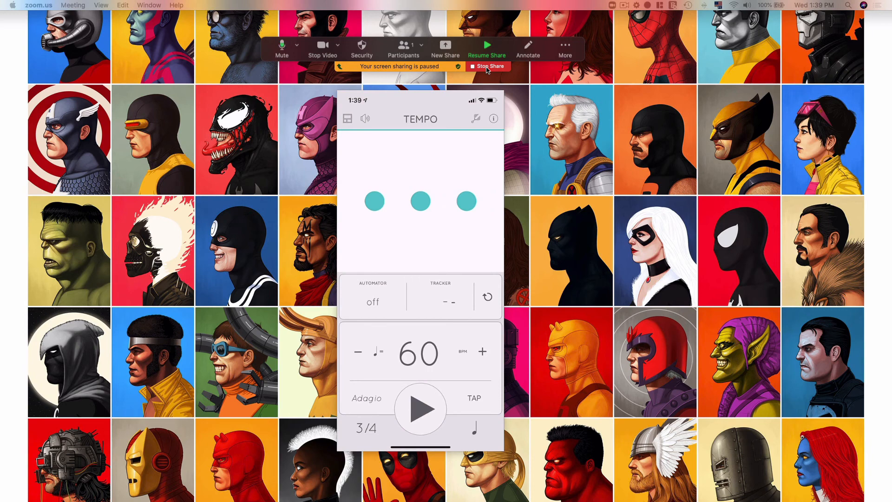
pyautogui.click(486, 67)
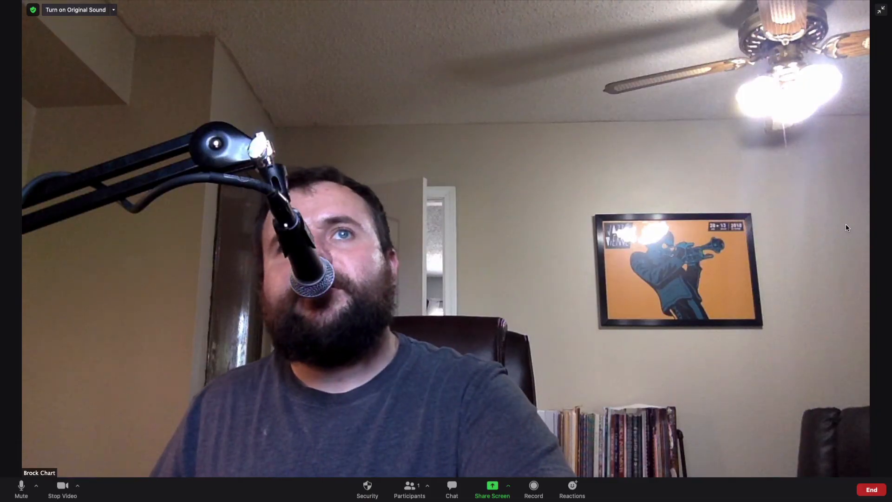